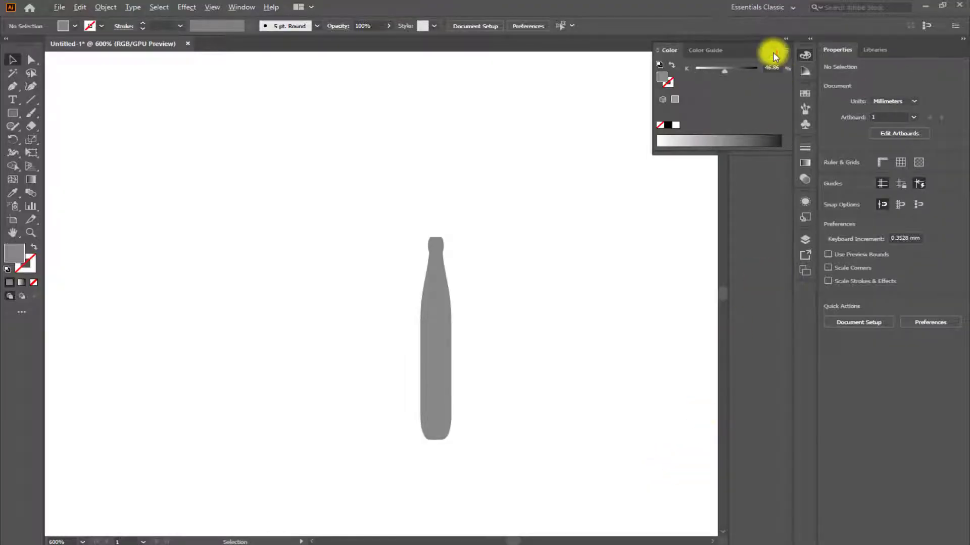
pyautogui.click(774, 55)
pyautogui.scroll(-1, 539, 336)
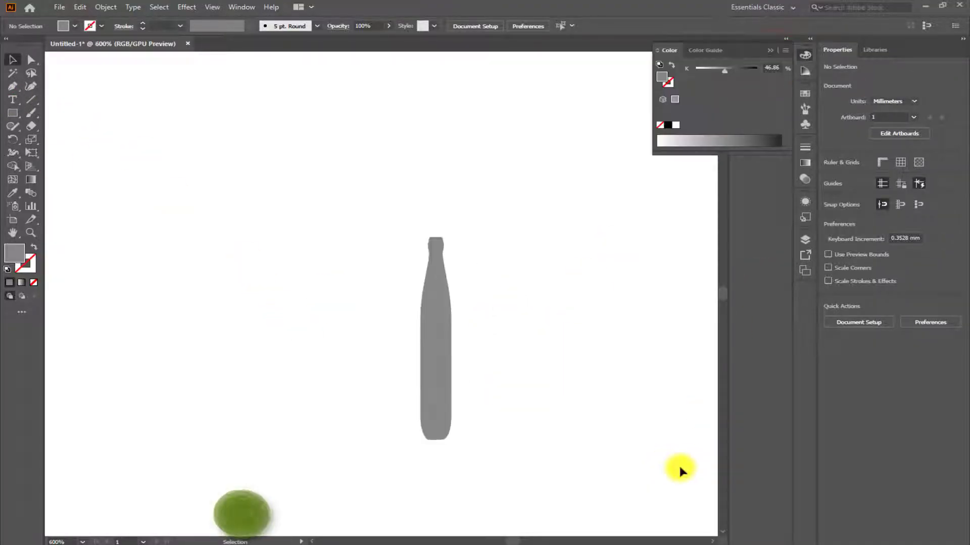
pyautogui.click(770, 50)
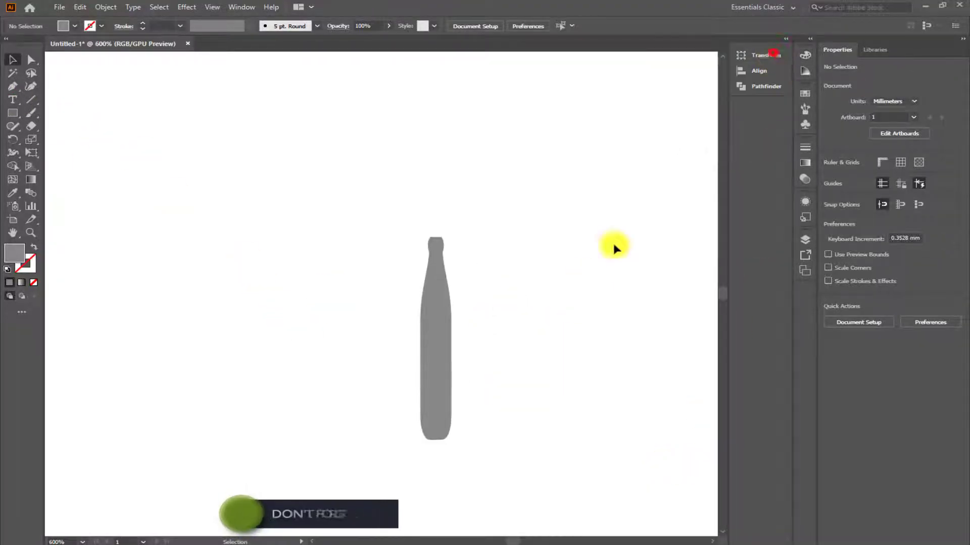
pyautogui.scroll(-1, 255, 281)
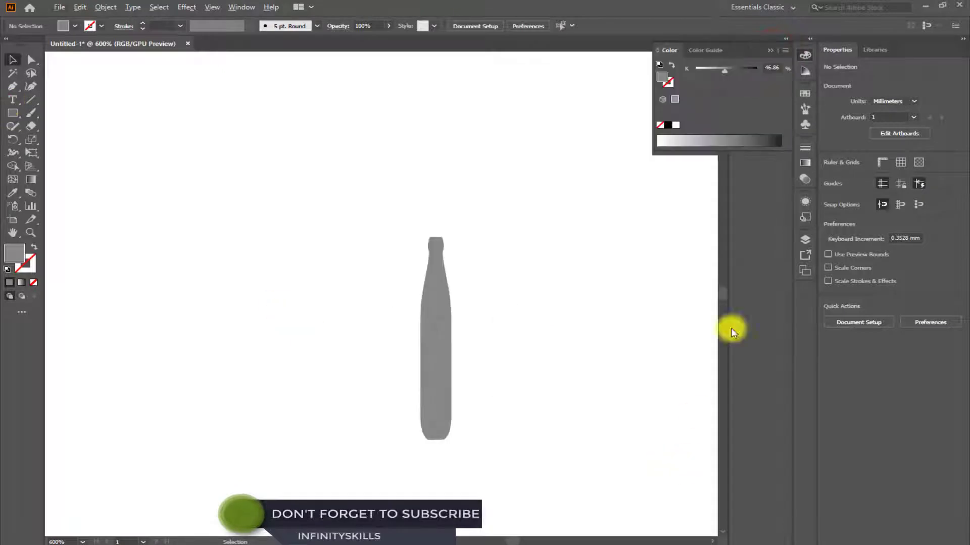
pyautogui.click(773, 53)
# Add the point text "BOTTLE" in Myriad Pro Regular, 12 pt, to the left of the grey bottle.
pyautogui.scroll(-1, 567, 336)
pyautogui.click(284, 317)
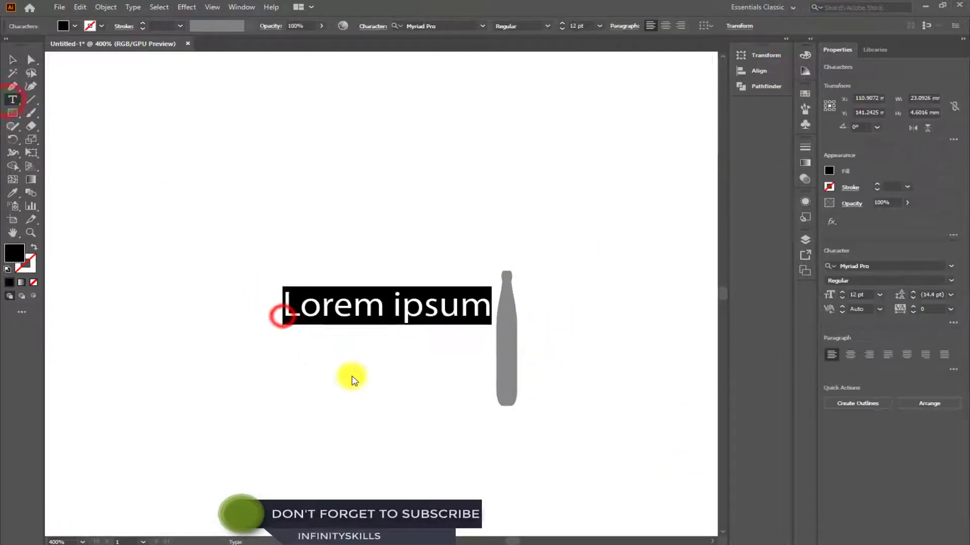
pyautogui.write('BOTTLE')
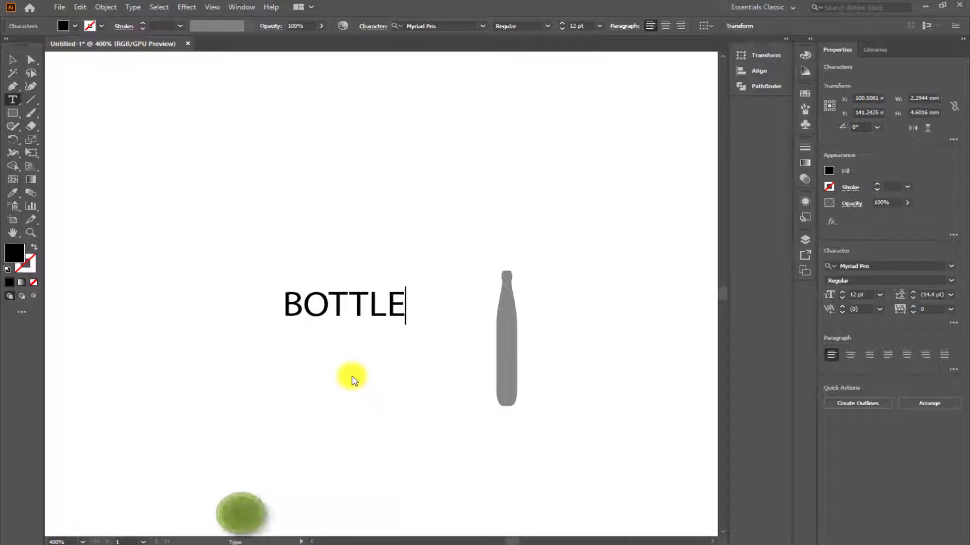
pyautogui.click(10, 59)
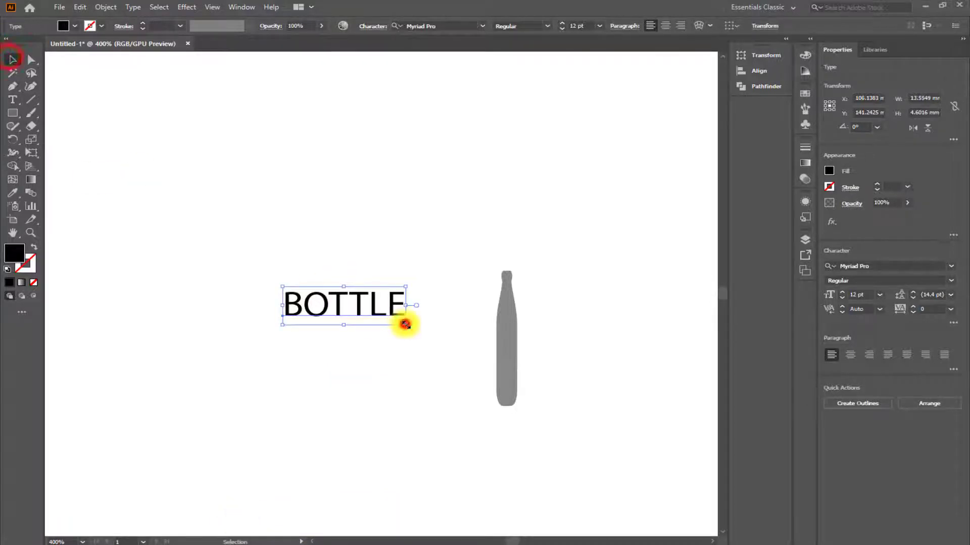
# Enlarge the "BOTTLE" text to about 41 pt and move it so the first T lies over the grey bottle.
pyautogui.moveTo(405, 325); pyautogui.dragTo(631, 417)
pyautogui.moveTo(541, 374); pyautogui.dragTo(613, 343)
pyautogui.scroll(-3, 422, 338)
pyautogui.scroll(3, 414, 349)
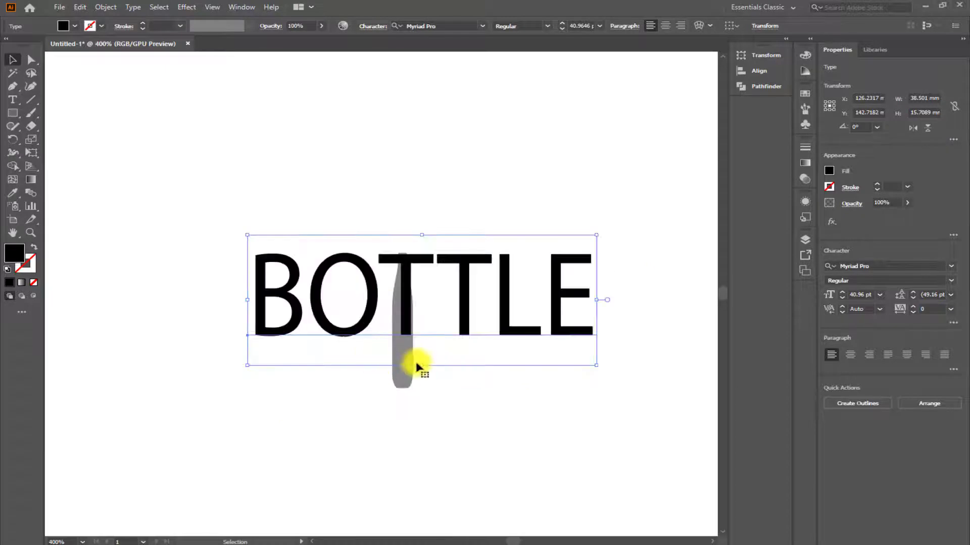
# Stretch the "BOTTLE" text to about 68.5 pt so its letters match the bottle's height, and align it with the bottle.
pyautogui.moveTo(421, 364); pyautogui.dragTo(419, 431)
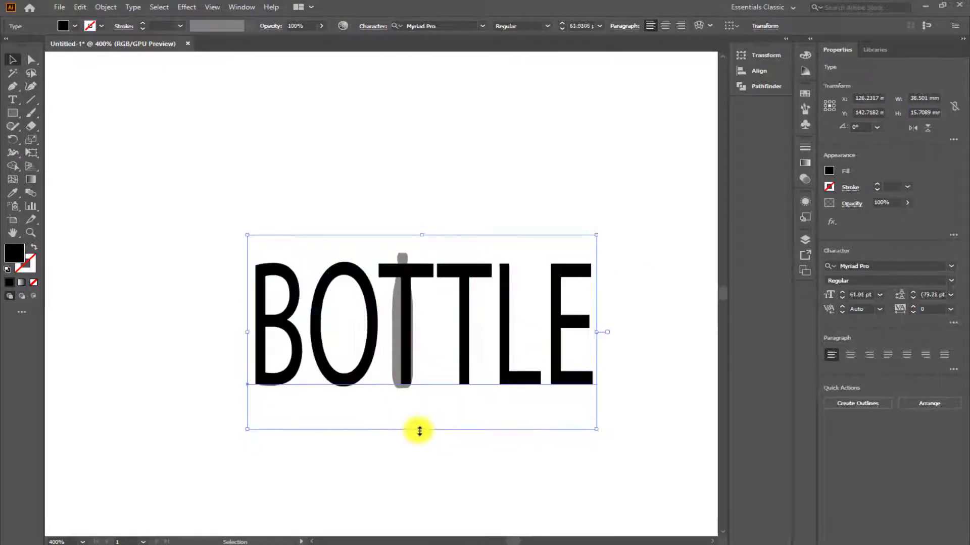
pyautogui.moveTo(417, 274)
pyautogui.mouseDown()
pyautogui.moveTo(434, 272)
pyautogui.moveTo(413, 282)
pyautogui.moveTo(409, 269)
pyautogui.moveTo(408, 280)
pyautogui.mouseUp()
pyautogui.moveTo(411, 235)
pyautogui.mouseDown()
pyautogui.moveTo(418, 238)
pyautogui.moveTo(416, 221)
pyautogui.mouseUp()
pyautogui.moveTo(416, 434); pyautogui.dragTo(412, 439)
# Replace both Ts in "BOTTLE" with spaces, leaving a gap around the bottle between "BO" and "LE".
pyautogui.doubleClick(413, 262)
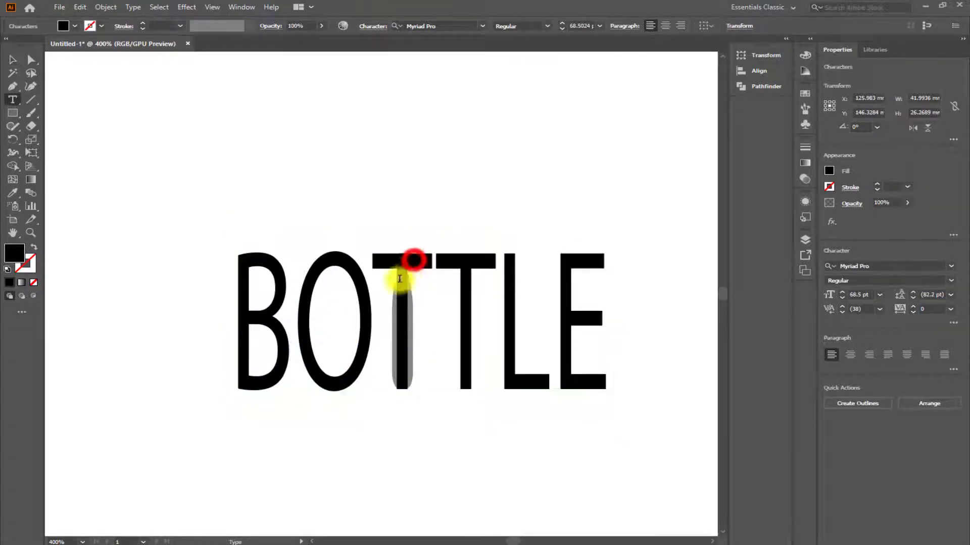
pyautogui.press('Delete')
pyautogui.press('Delete')
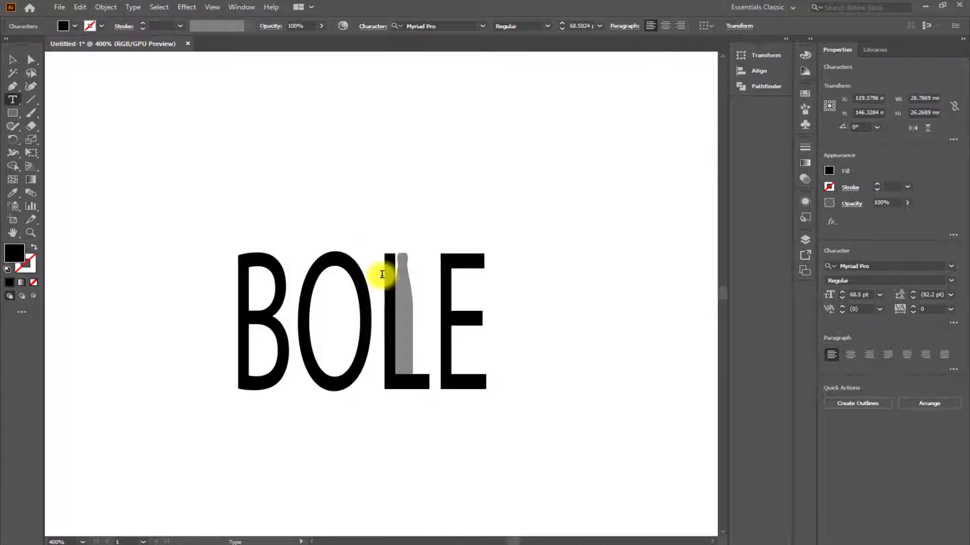
pyautogui.click(7, 61)
pyautogui.click(569, 308)
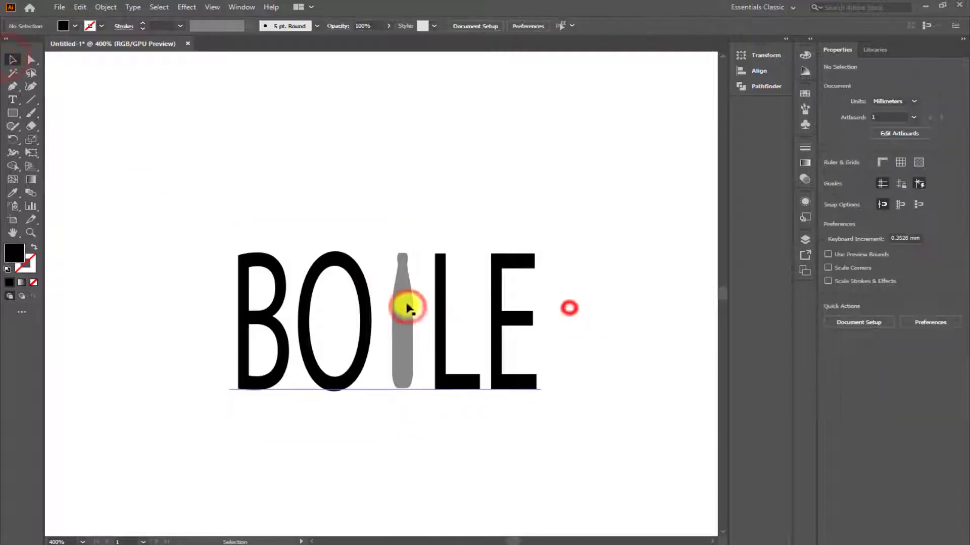
# Increase the tracking of the "BO LE" text to 61.
pyautogui.click(405, 304)
pyautogui.click(611, 314)
pyautogui.click(442, 321)
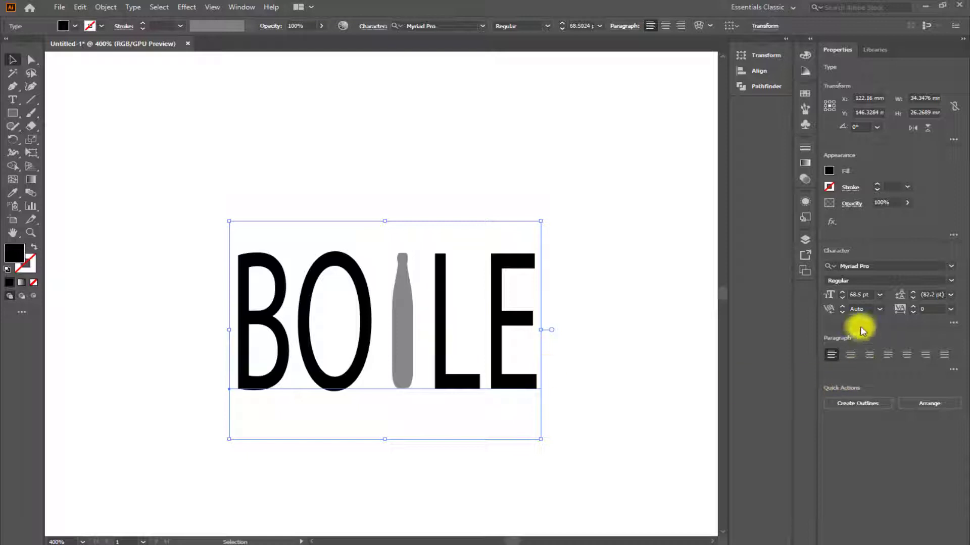
pyautogui.click(913, 305)
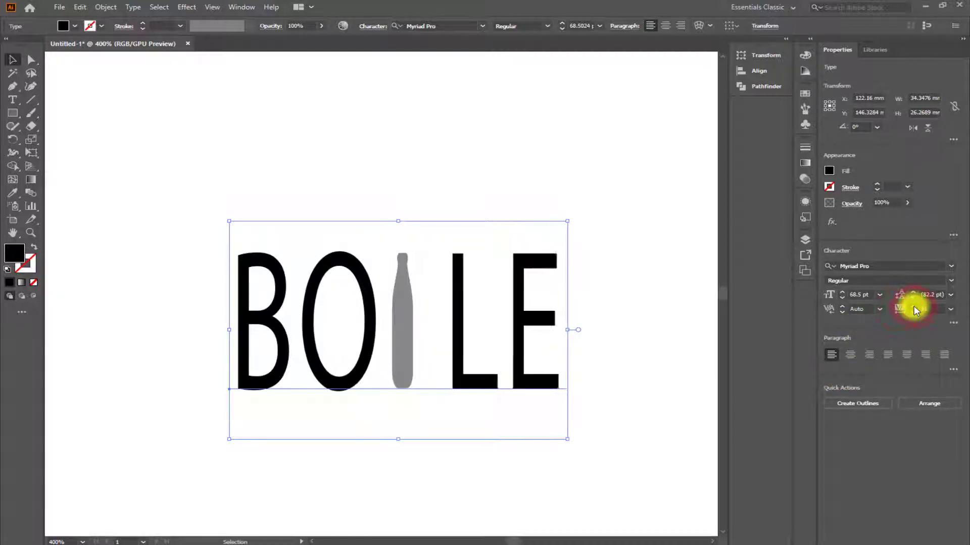
# Send the "BO LE" text to the back, behind the bottle, and deselect it.
pyautogui.rightClick(565, 302)
pyautogui.moveTo(689, 260)
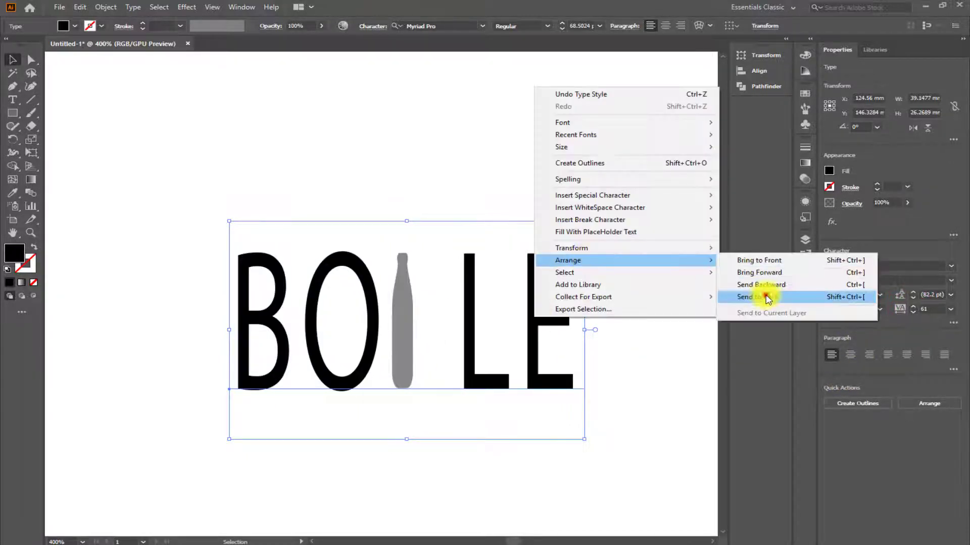
pyautogui.click(765, 295)
pyautogui.click(487, 167)
pyautogui.click(405, 298)
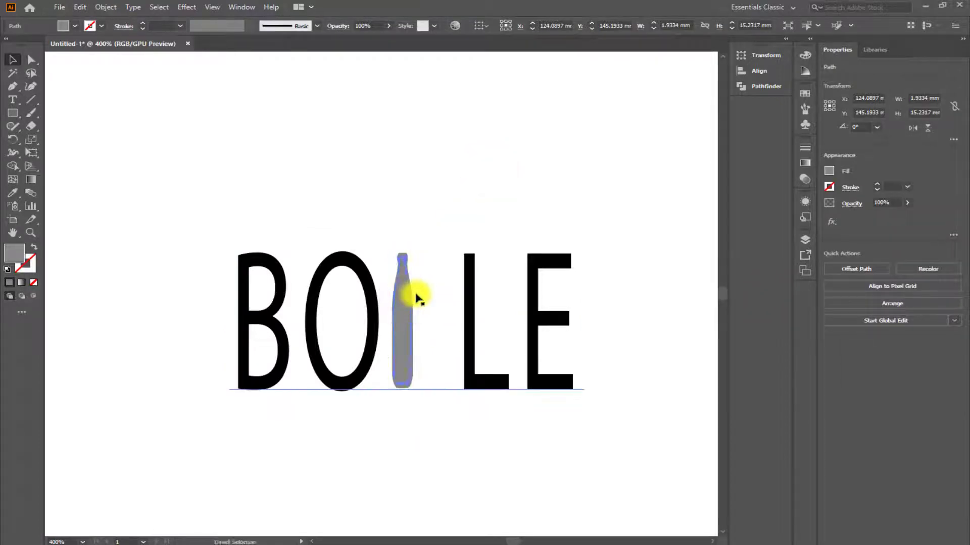
pyautogui.moveTo(414, 296); pyautogui.dragTo(436, 317)
pyautogui.hotkey('ctrl', 'z')
pyautogui.hotkey('ctrl', 'z')
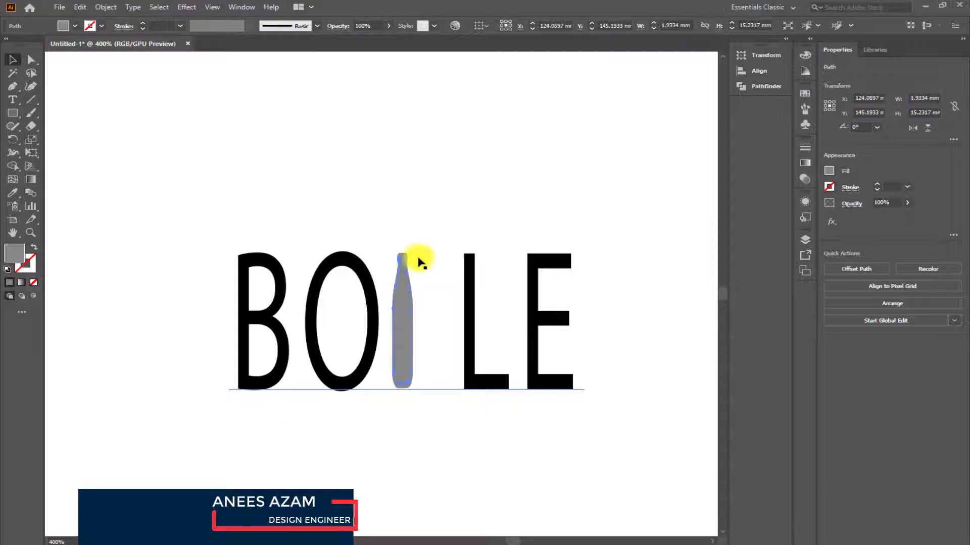
pyautogui.click(388, 238)
pyautogui.click(399, 253)
pyautogui.moveTo(407, 300); pyautogui.dragTo(406, 258)
pyautogui.click(418, 180)
pyautogui.click(385, 240)
pyautogui.hotkey('ctrl', 'z')
pyautogui.hotkey('ctrl', 'z')
pyautogui.hotkey('ctrl', 'z')
pyautogui.click(381, 235)
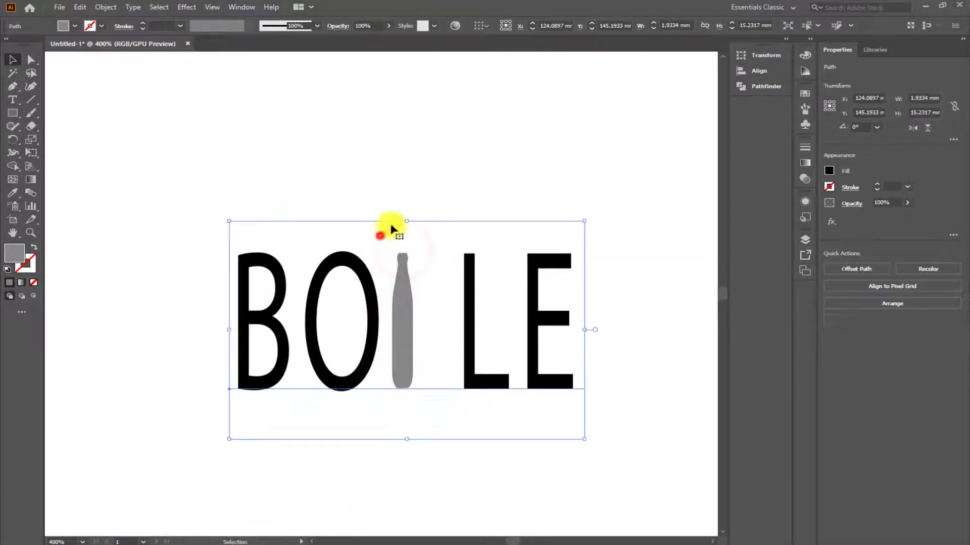
pyautogui.click(404, 186)
pyautogui.scroll(6, 404, 272)
pyautogui.click(467, 173)
pyautogui.scroll(-3, 431, 205)
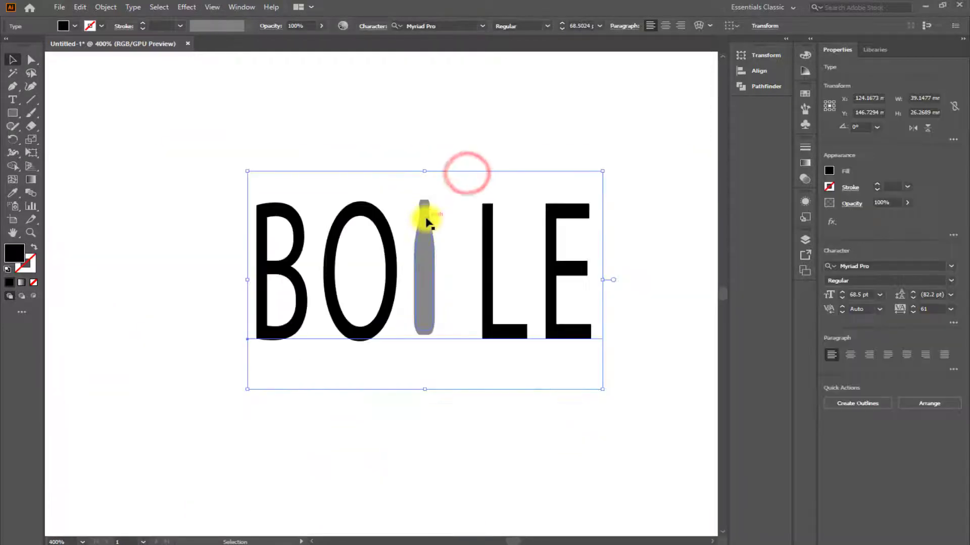
# Select all parts of the bottle, duplicate them, and place the copy beside the original in the gap before the L.
pyautogui.click(426, 218)
pyautogui.scroll(1, 425, 190)
pyautogui.scroll(-6, 420, 186)
pyautogui.scroll(2, 432, 213)
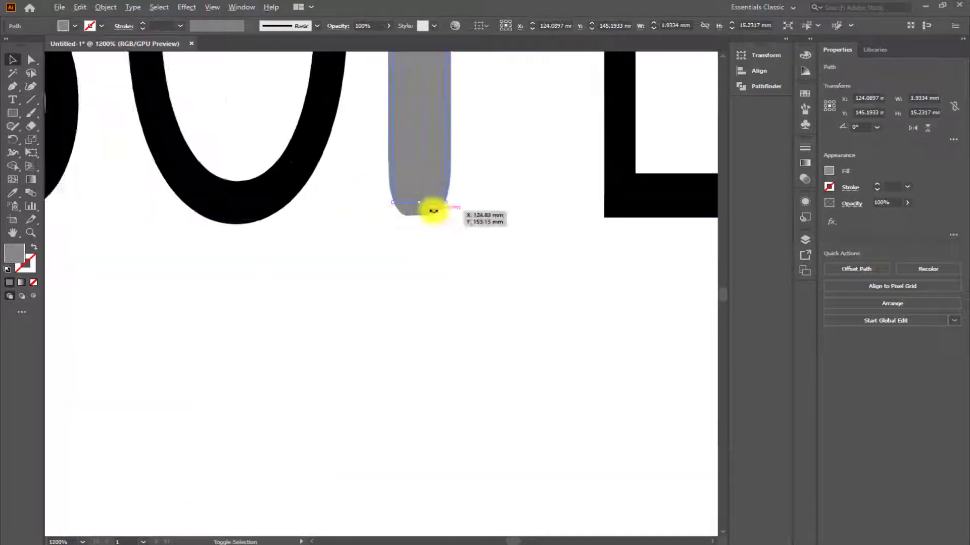
pyautogui.keyDown('shift'); pyautogui.click(416, 197); pyautogui.keyUp('shift')
pyautogui.scroll(-5, 379, 249)
pyautogui.scroll(1, 355, 216)
pyautogui.scroll(3, 365, 217)
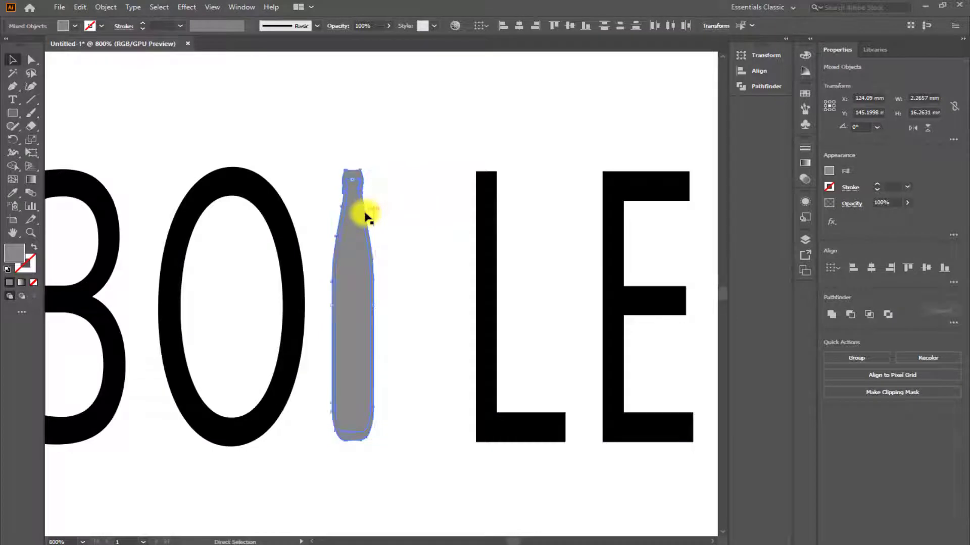
pyautogui.hotkey('ctrl', 'c')
pyautogui.hotkey('ctrl', 'v')
pyautogui.moveTo(392, 289); pyautogui.dragTo(432, 304)
pyautogui.hotkey('ctrl', '0')
pyautogui.click(472, 145)
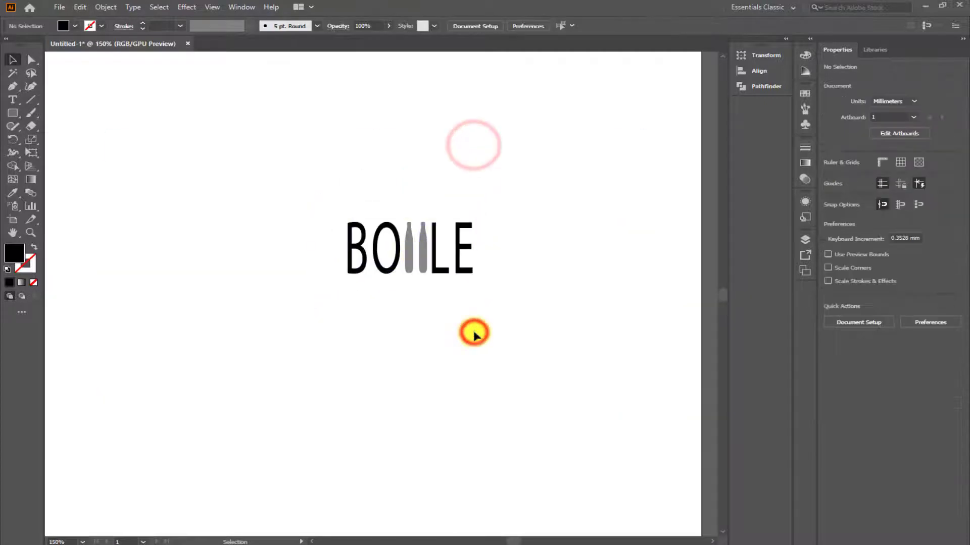
# Compare font previews on the whole "BO LE" text and apply Myriad Variable Concept to it.
pyautogui.doubleClick(434, 271)
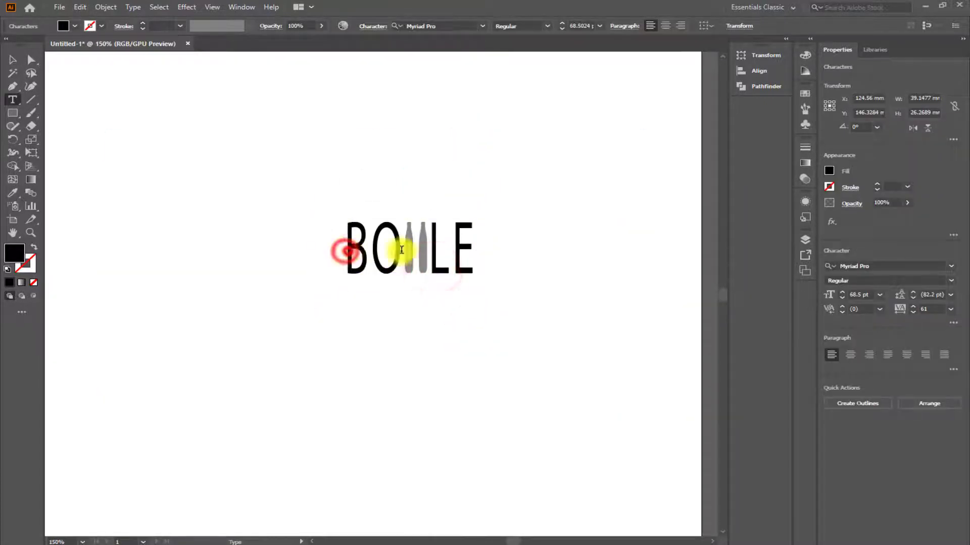
pyautogui.moveTo(402, 249); pyautogui.dragTo(559, 275)
pyautogui.click(951, 266)
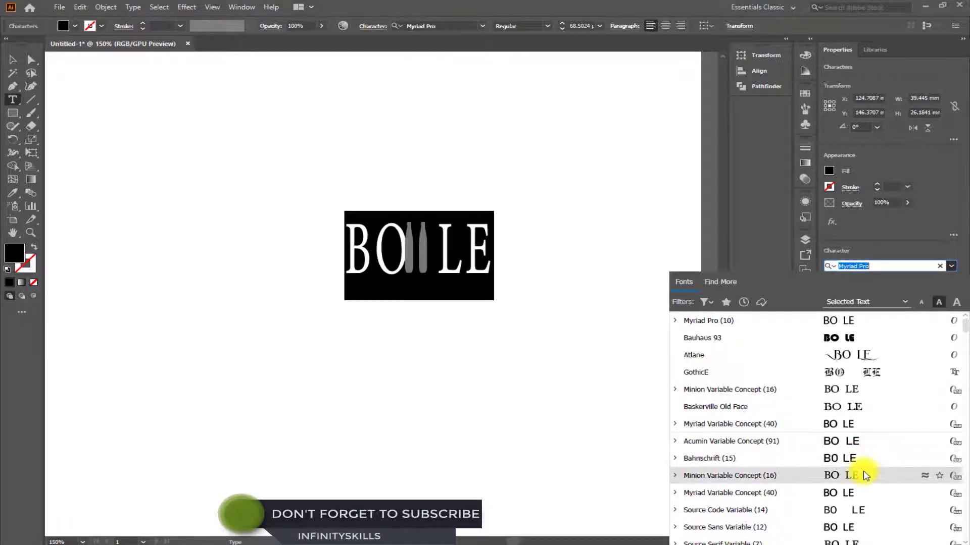
pyautogui.scroll(-3, 864, 497)
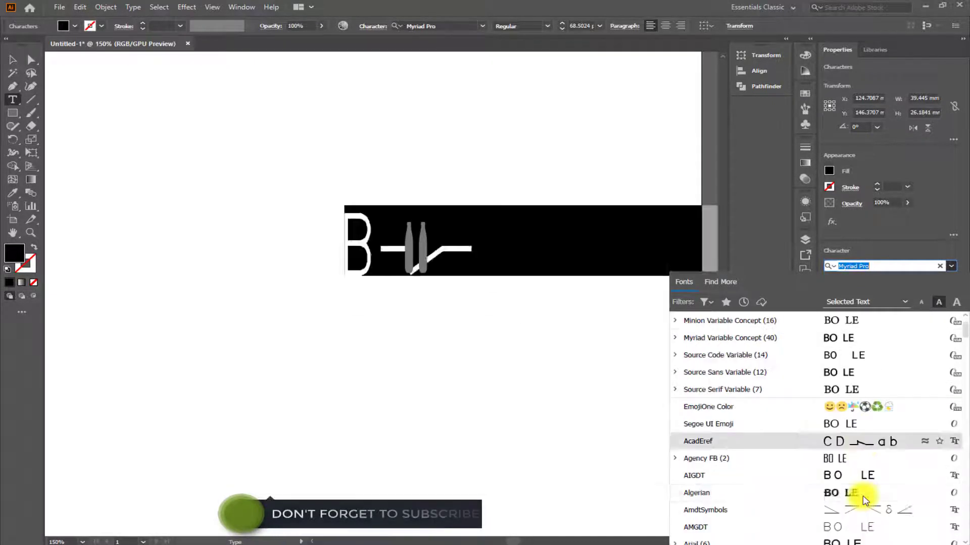
pyautogui.scroll(-3, 863, 499)
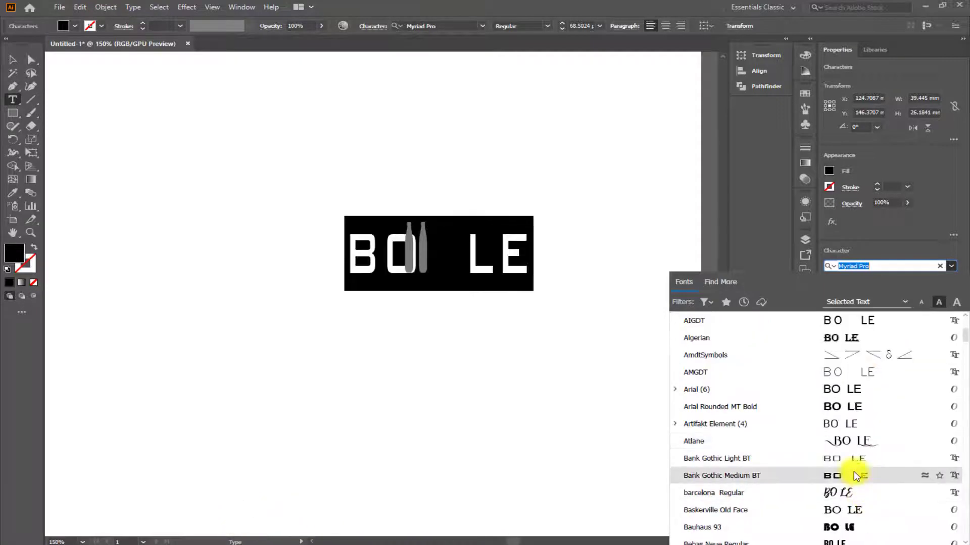
pyautogui.scroll(-3, 857, 477)
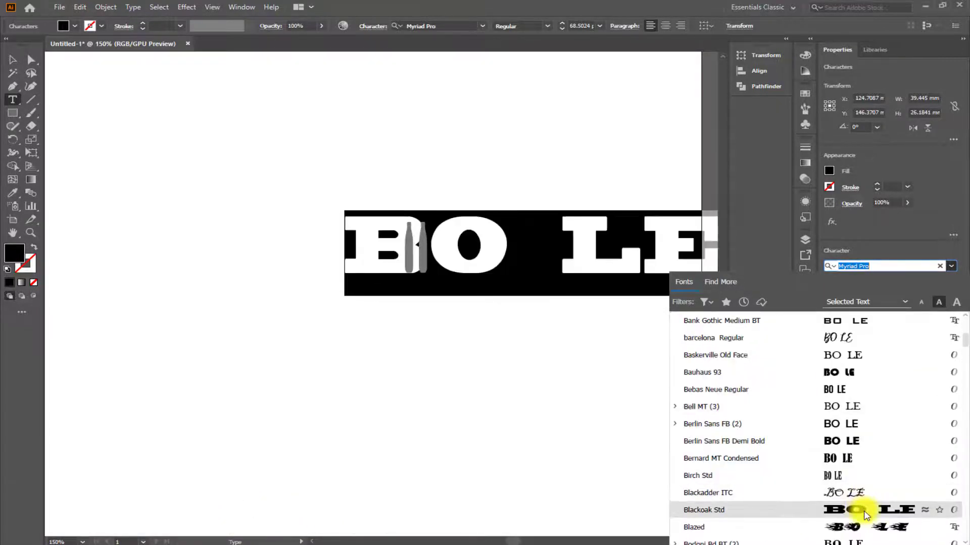
pyautogui.scroll(-1, 864, 508)
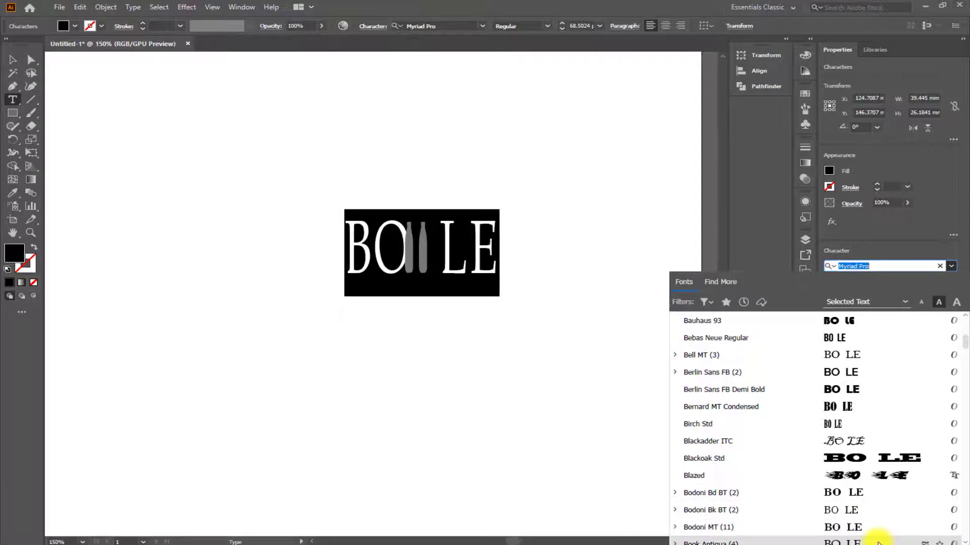
pyautogui.scroll(-6, 869, 525)
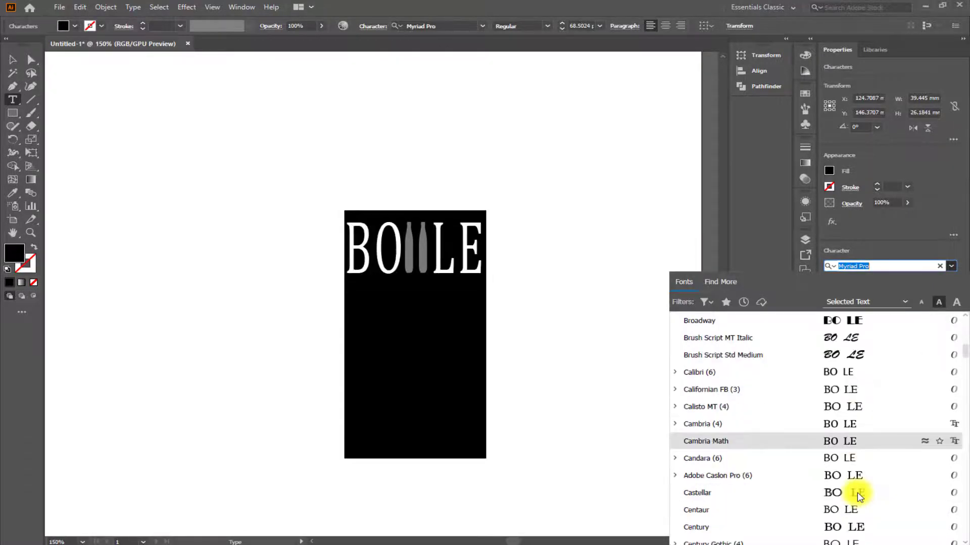
pyautogui.scroll(-6, 859, 497)
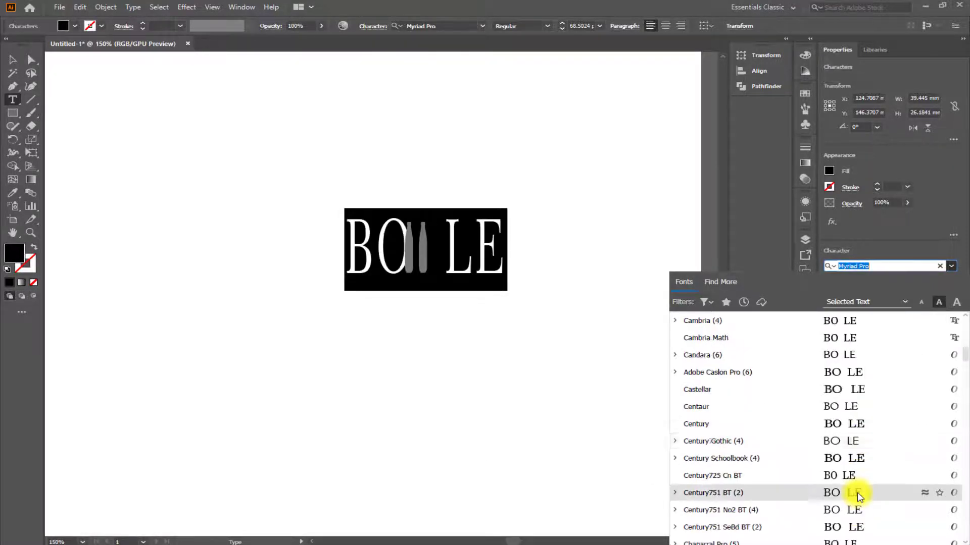
pyautogui.scroll(-2, 858, 496)
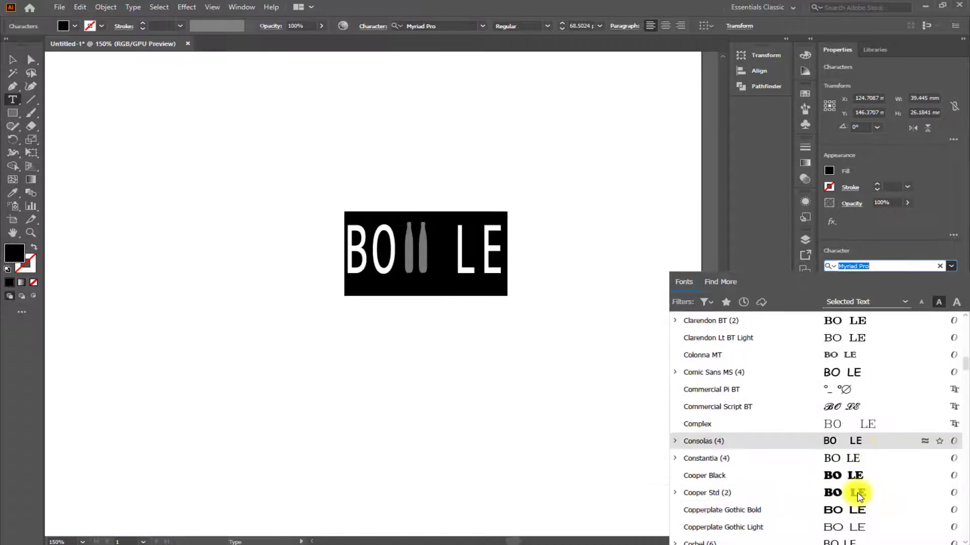
pyautogui.scroll(-2, 858, 496)
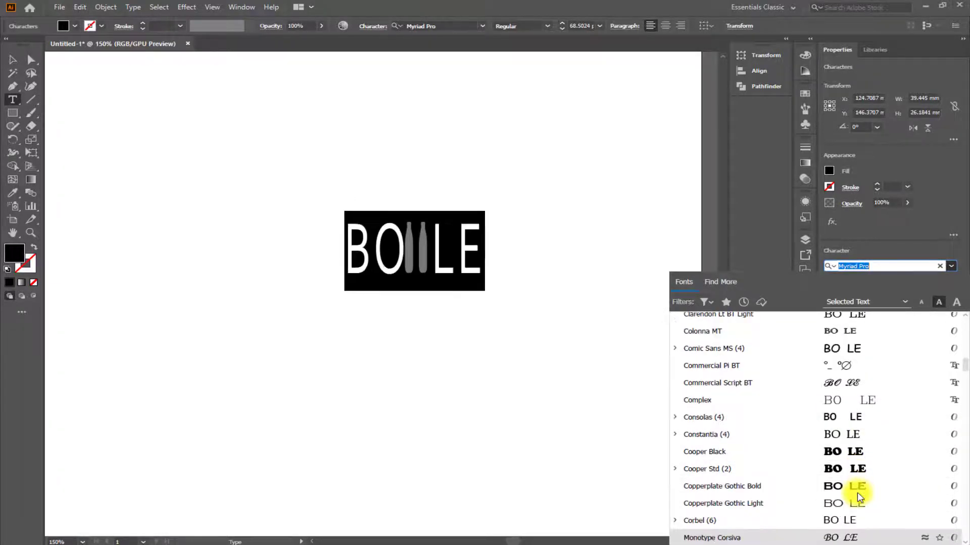
pyautogui.scroll(-1, 858, 496)
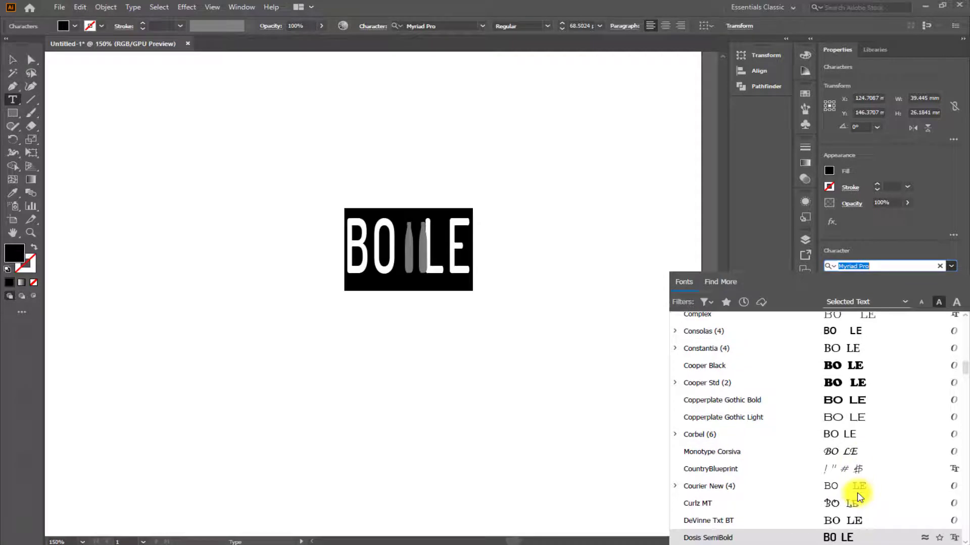
pyautogui.scroll(-2, 858, 497)
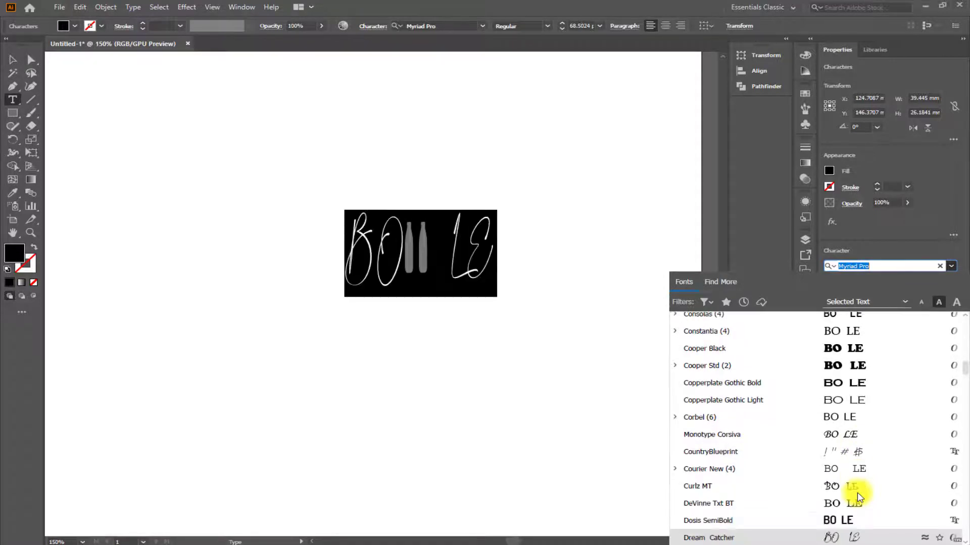
pyautogui.scroll(-1, 859, 496)
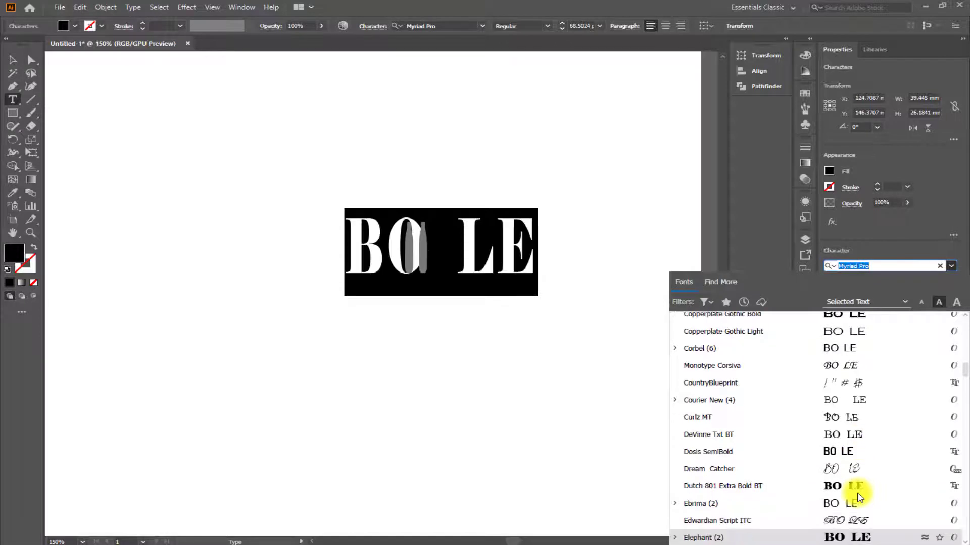
pyautogui.scroll(-4, 857, 496)
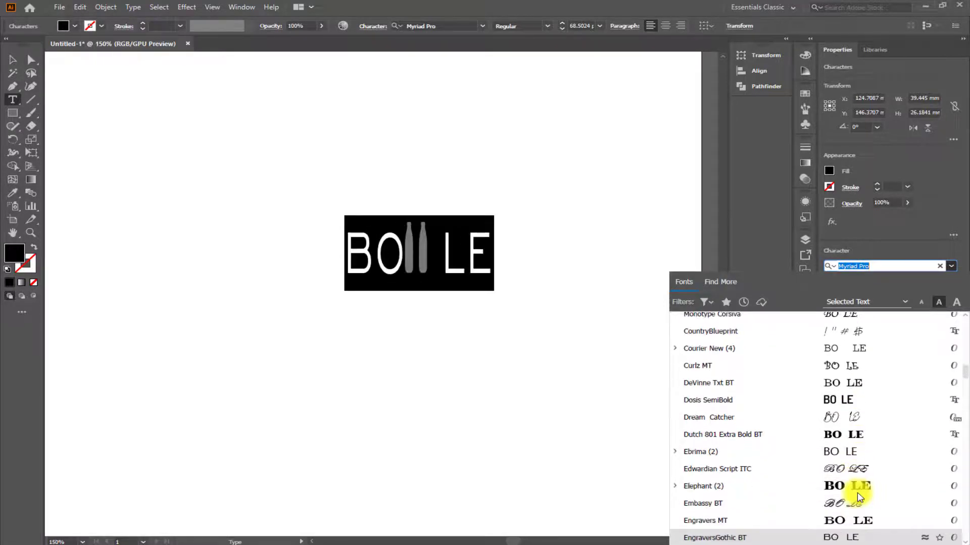
pyautogui.scroll(-2, 858, 493)
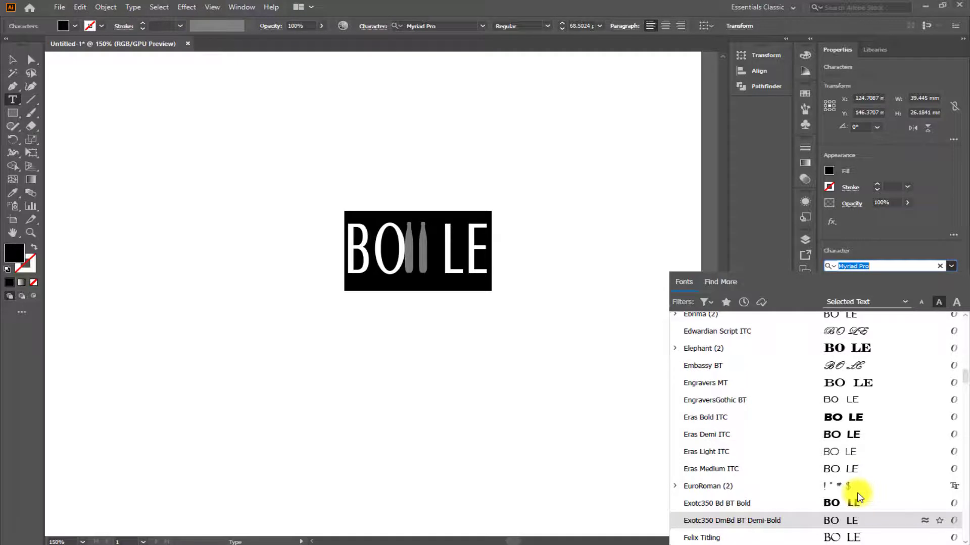
pyautogui.scroll(-3, 858, 496)
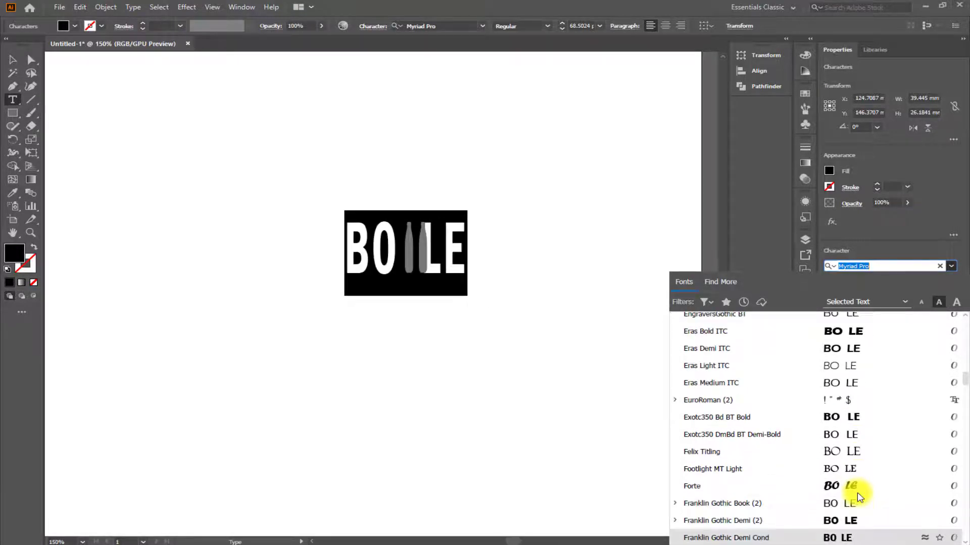
pyautogui.scroll(-3, 859, 496)
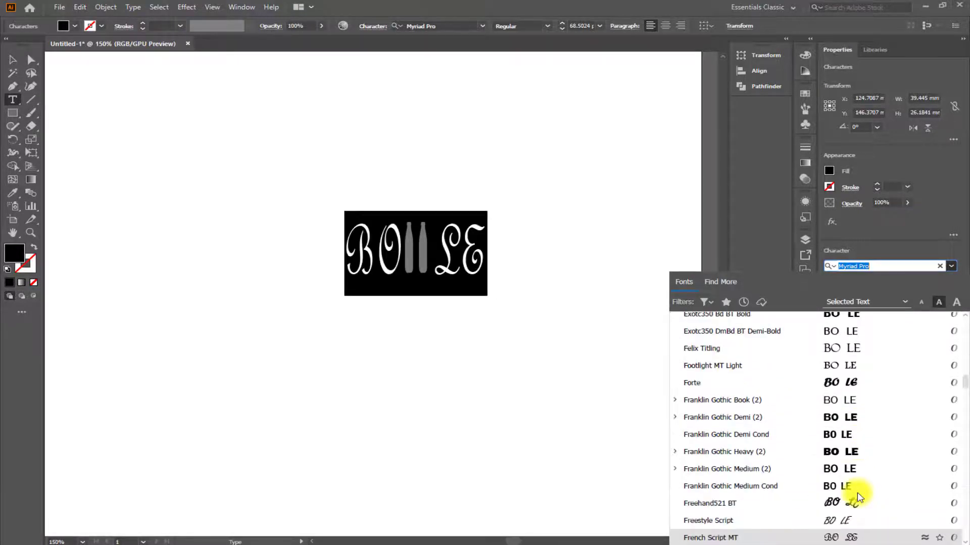
pyautogui.scroll(-10, 859, 496)
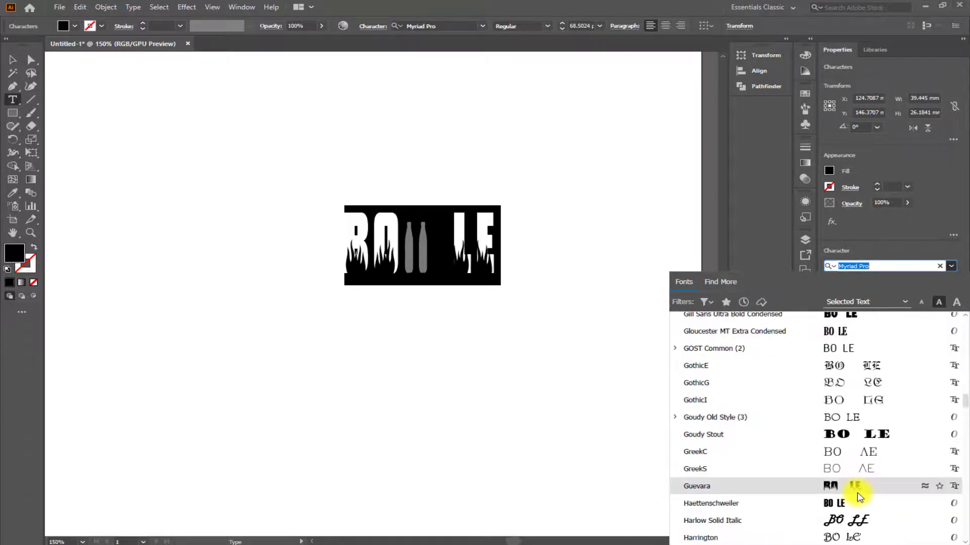
pyautogui.scroll(-20, 857, 520)
pyautogui.scroll(4, 857, 369)
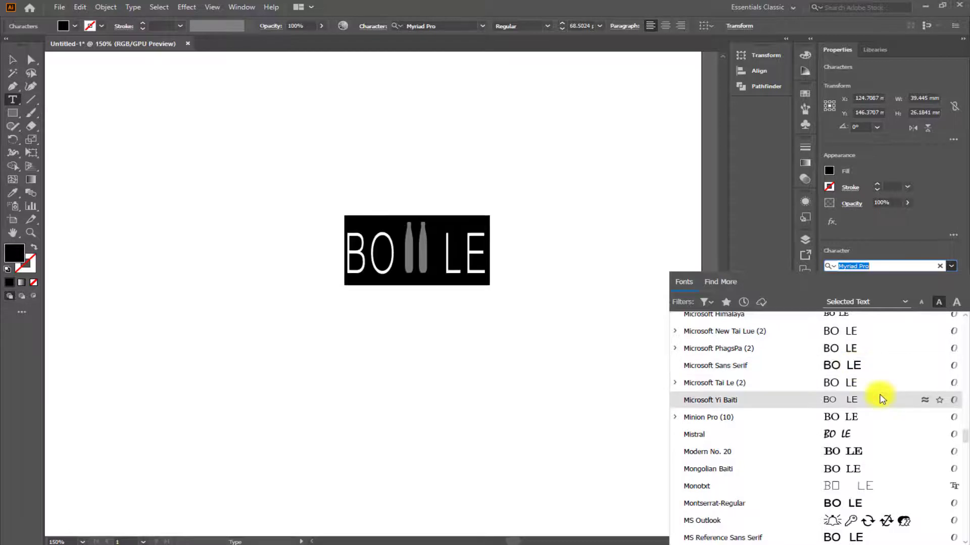
pyautogui.scroll(20, 903, 455)
pyautogui.scroll(4, 903, 454)
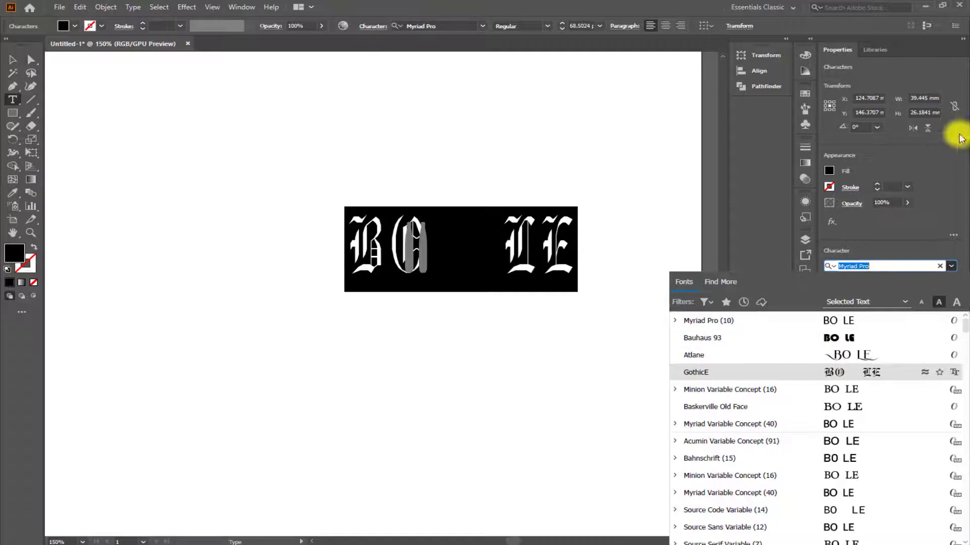
pyautogui.click(829, 426)
pyautogui.press('Escape')
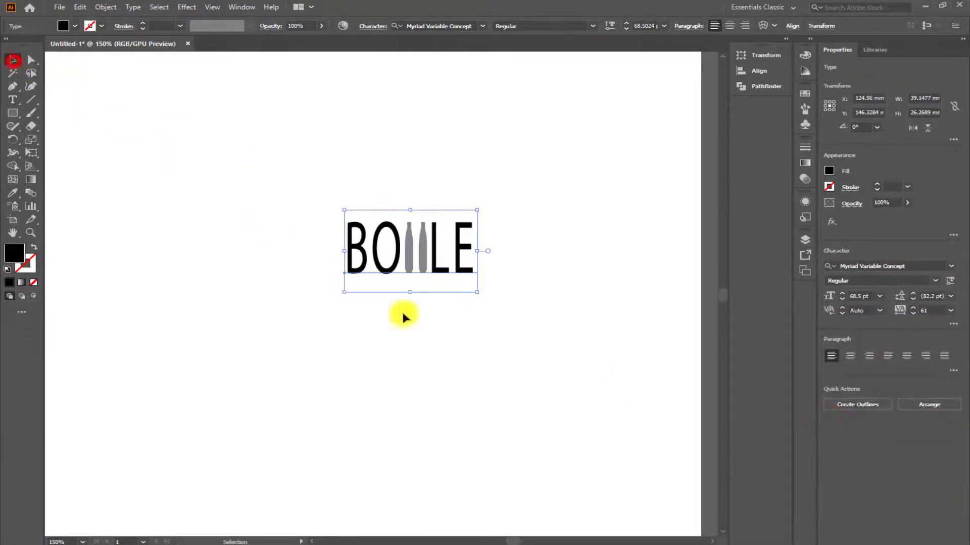
# Select all parts of both grey bottles, fill them with black, and deselect them.
pyautogui.click(360, 319)
pyautogui.click(386, 260)
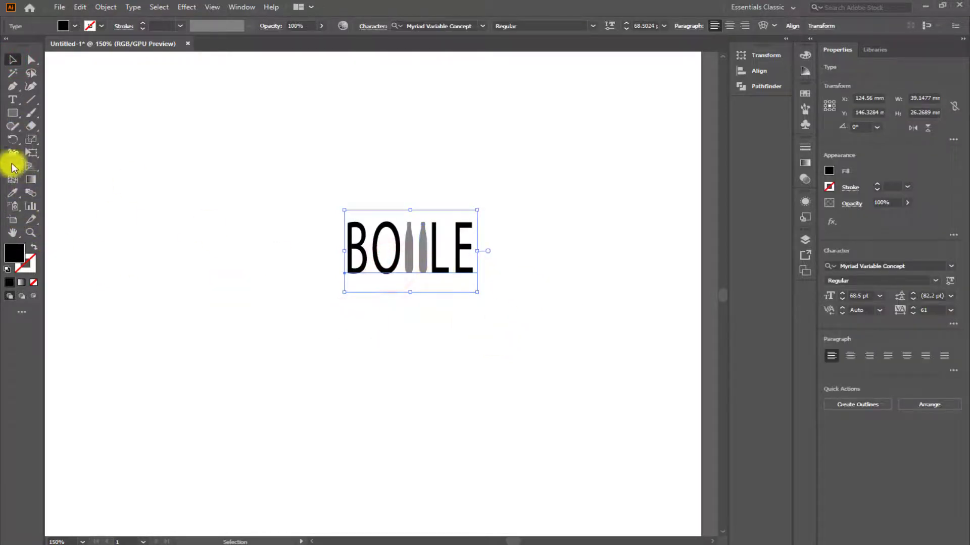
pyautogui.click(13, 60)
pyautogui.click(423, 260)
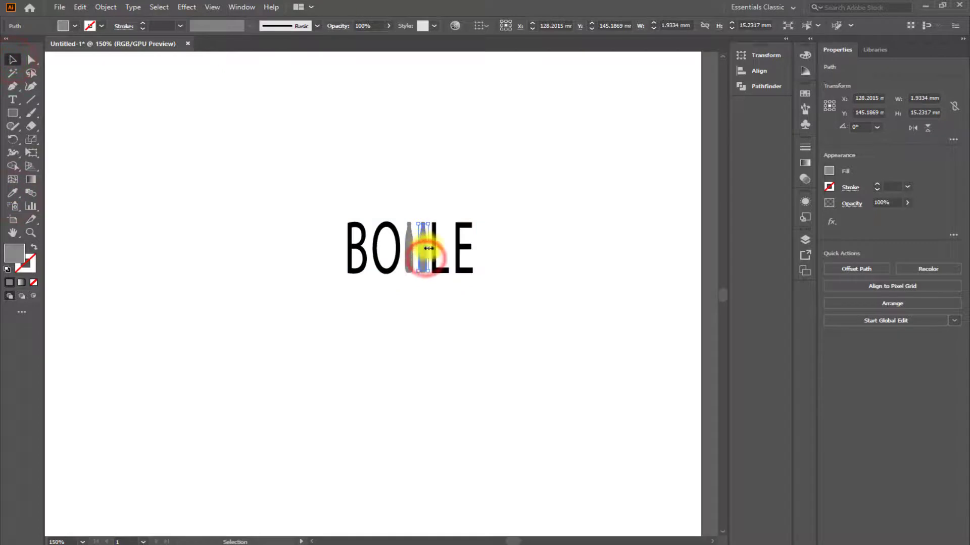
pyautogui.scroll(10, 409, 152)
pyautogui.keyDown('shift'); pyautogui.click(241, 197); pyautogui.keyUp('shift')
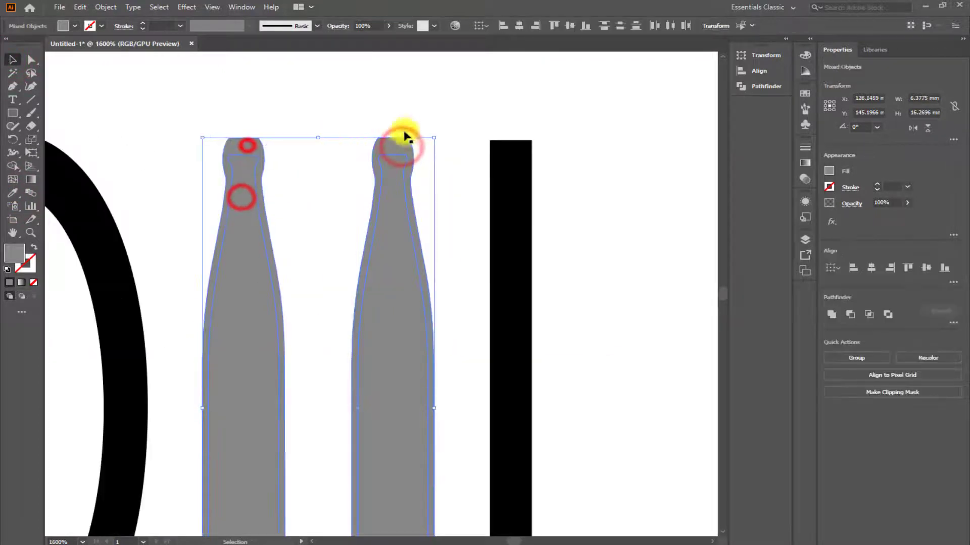
pyautogui.scroll(-8, 404, 147)
pyautogui.doubleClick(14, 253)
pyautogui.moveTo(560, 326); pyautogui.dragTo(530, 340)
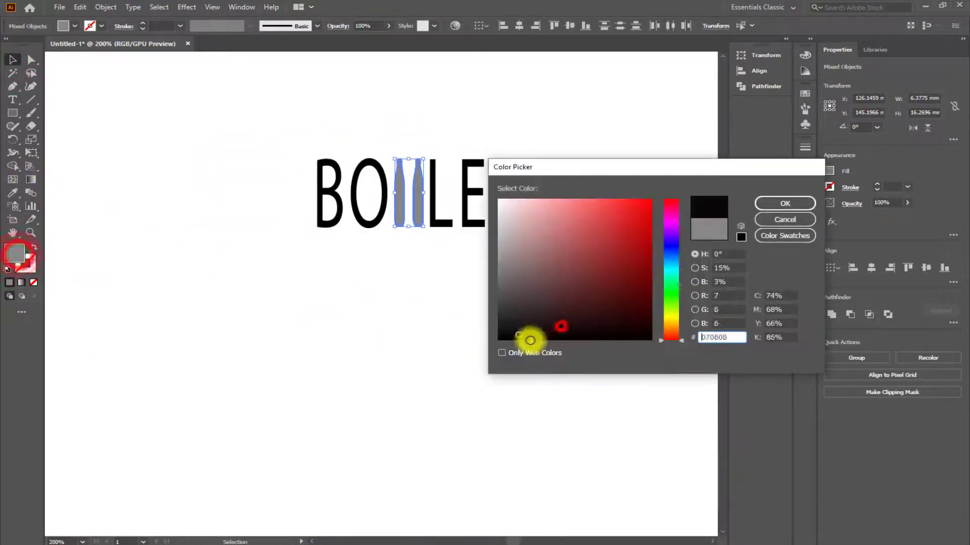
pyautogui.click(772, 203)
pyautogui.click(13, 60)
pyautogui.click(354, 304)
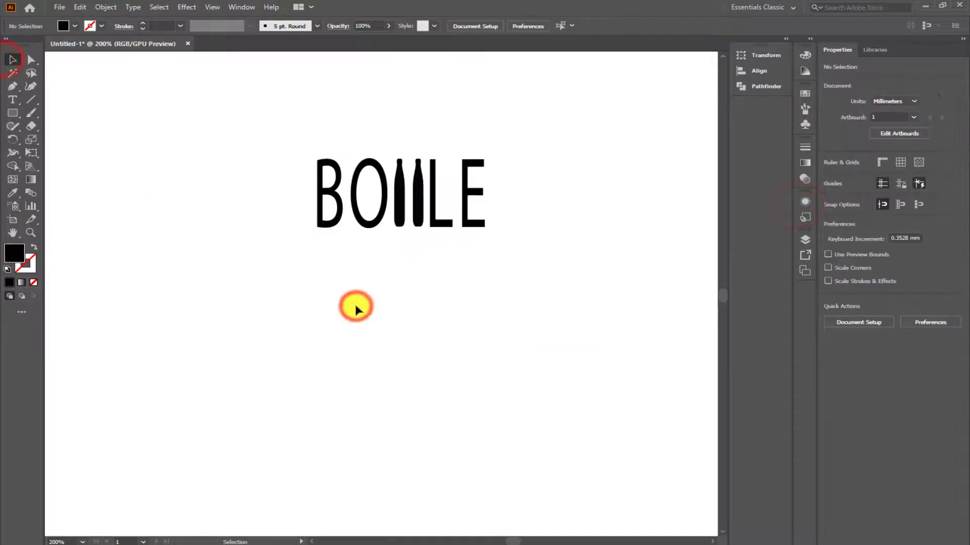
# Set the whole "BO LE" text in Bauhaus 93 and nudge it slightly left to even out the spacing around the bottles.
pyautogui.click(331, 189)
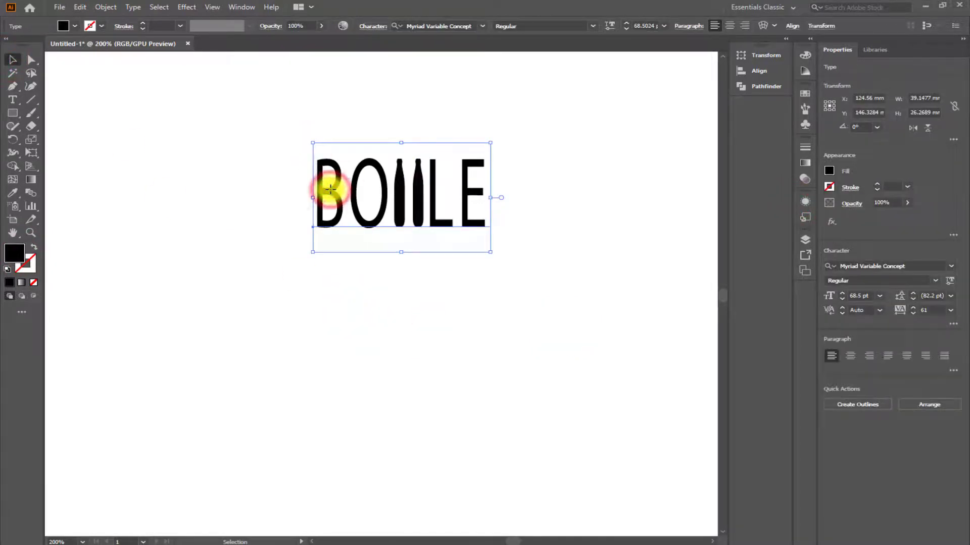
pyautogui.doubleClick(330, 189)
pyautogui.hotkey('ctrl', 'a')
pyautogui.click(951, 266)
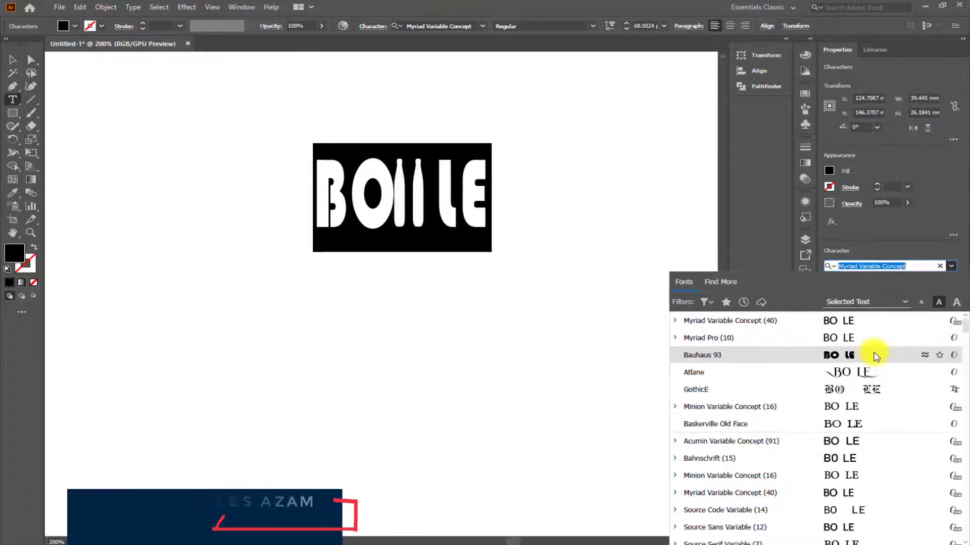
pyautogui.scroll(-5, 877, 480)
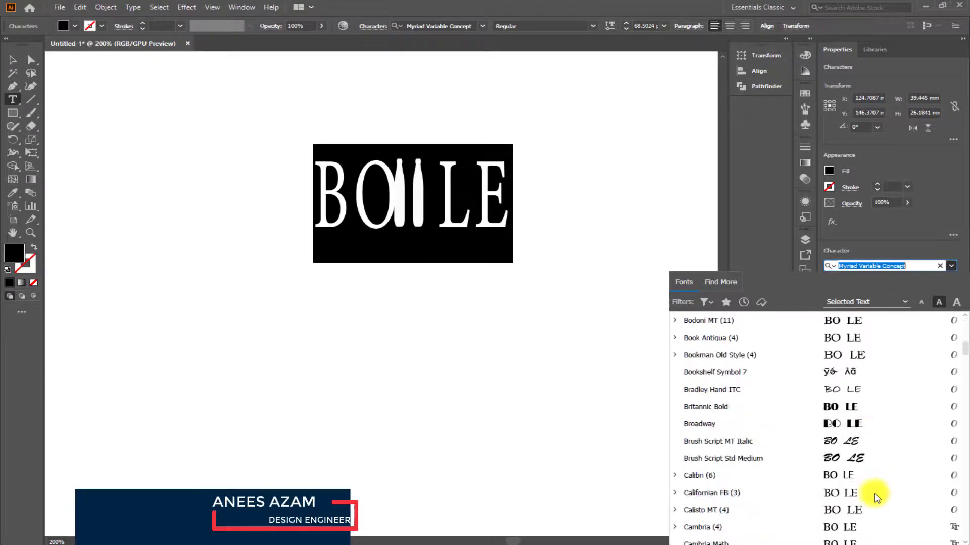
pyautogui.scroll(-15, 877, 497)
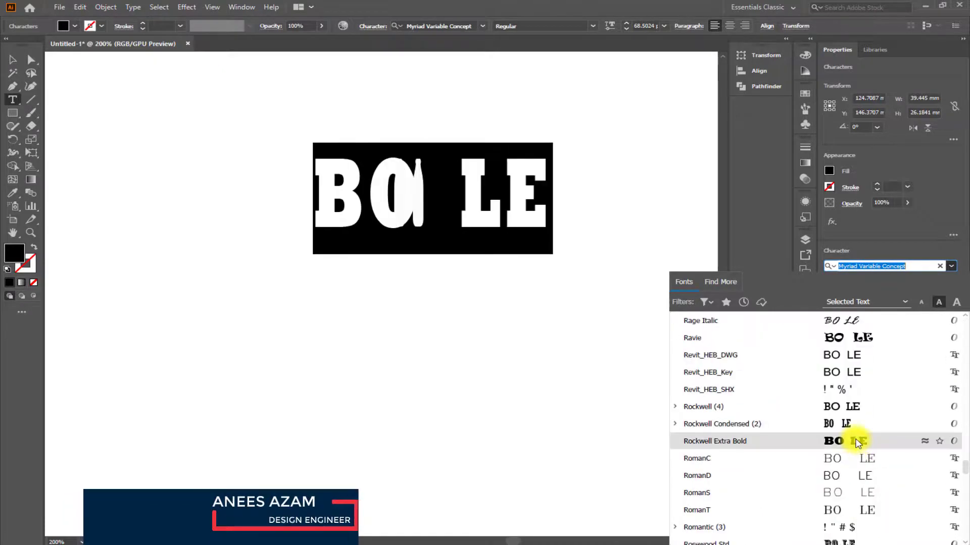
pyautogui.scroll(-3, 860, 500)
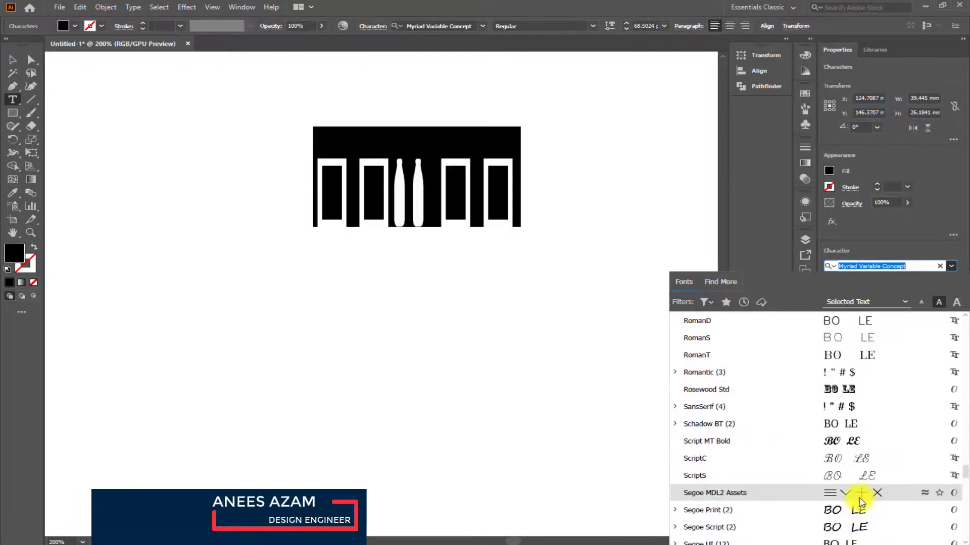
pyautogui.scroll(20, 860, 503)
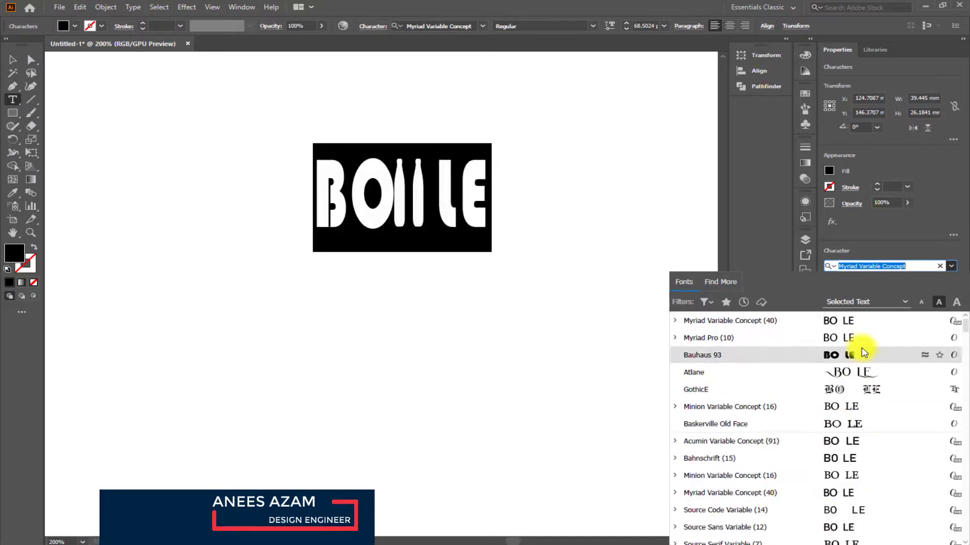
pyautogui.click(862, 352)
pyautogui.click(13, 60)
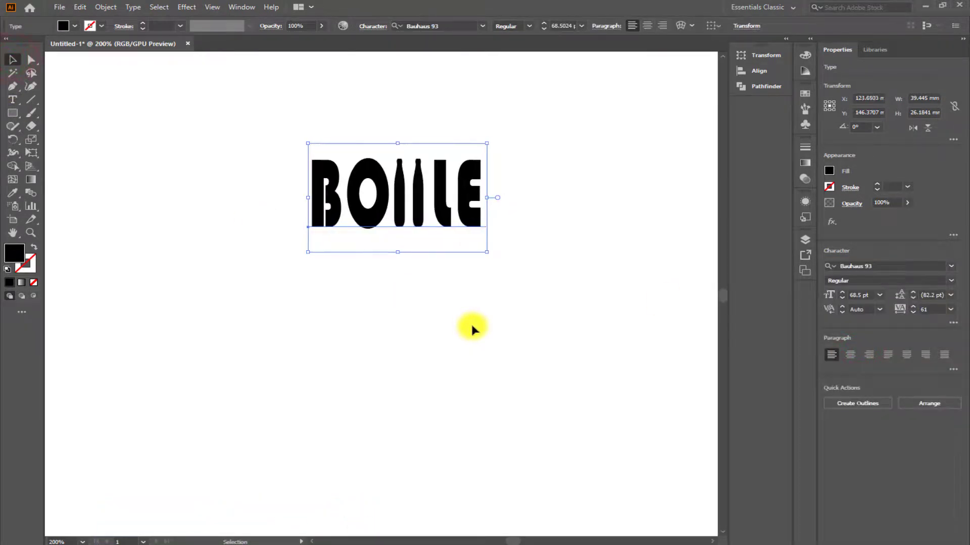
pyautogui.press('Left')
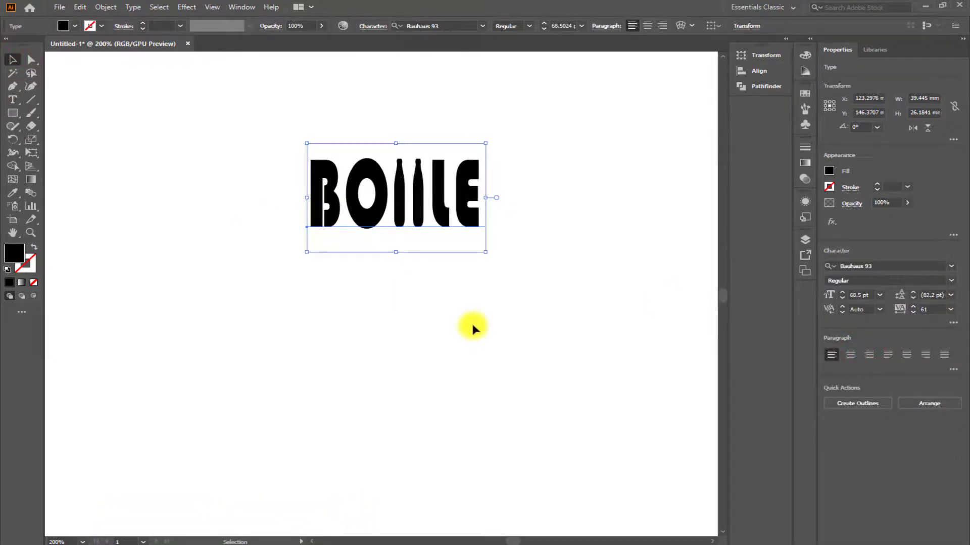
# Select the text and both bottles, scale them down together to about 37.4 × 17.9 mm, and deselect them.
pyautogui.click(223, 162)
pyautogui.moveTo(210, 119); pyautogui.dragTo(538, 286)
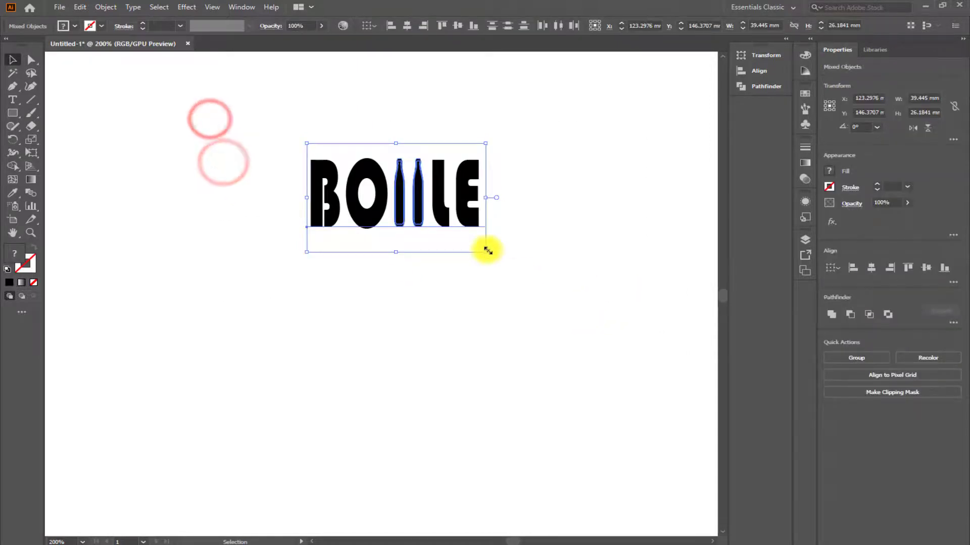
pyautogui.moveTo(487, 252); pyautogui.dragTo(480, 232)
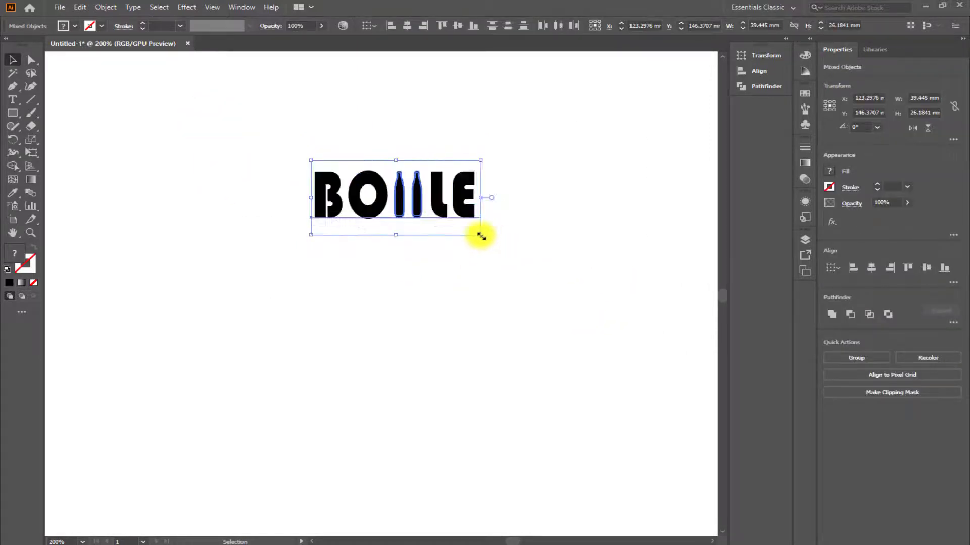
pyautogui.click(489, 302)
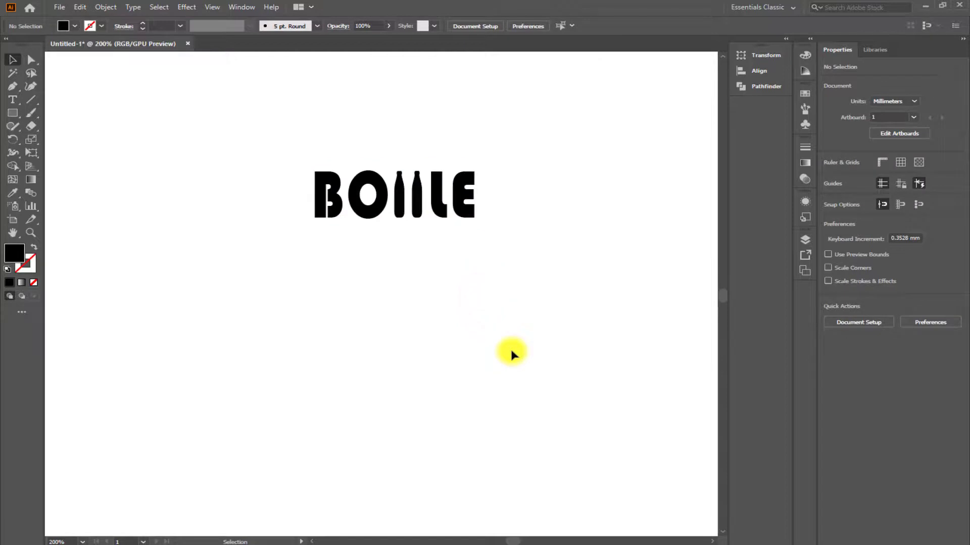
# Draw a rectangle about 71.5 × 41 mm over the wordmark and fill it with a very light warm grey.
pyautogui.press('m')
pyautogui.moveTo(254, 123); pyautogui.dragTo(578, 293)
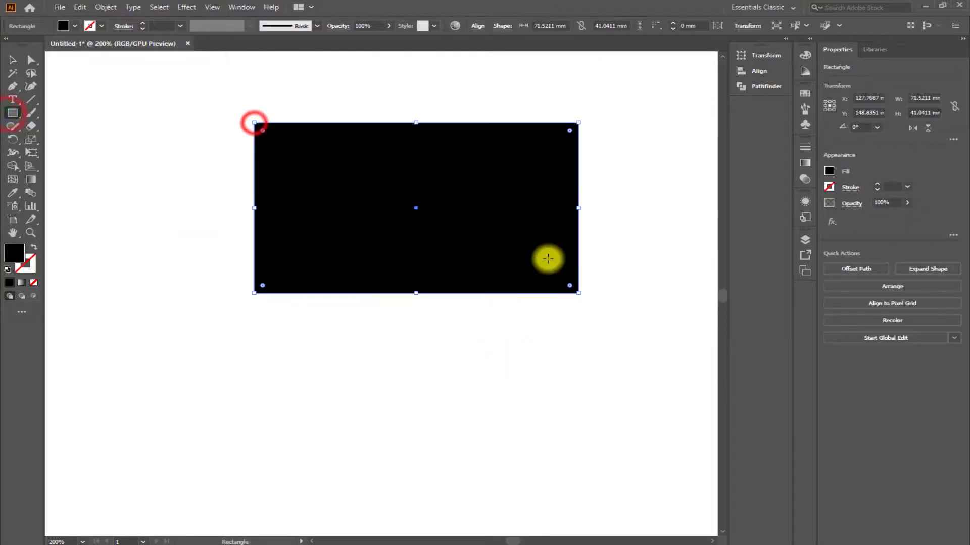
pyautogui.doubleClick(16, 259)
pyautogui.click(540, 297)
pyautogui.click(781, 204)
# Send the light grey rectangle behind the wordmark and shift it slightly left to centre it around the lettering.
pyautogui.rightClick(525, 213)
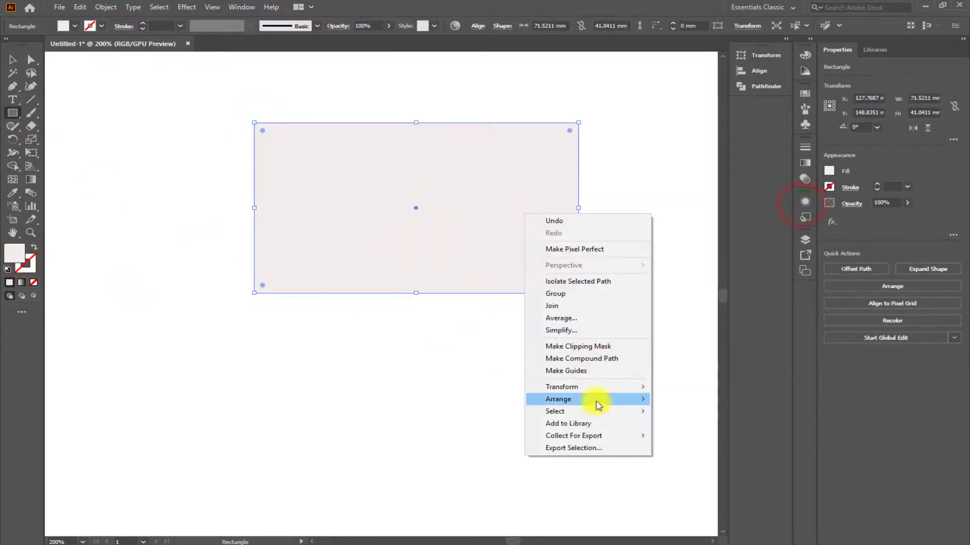
pyautogui.moveTo(597, 406)
pyautogui.click(696, 435)
pyautogui.click(13, 59)
pyautogui.click(259, 364)
pyautogui.moveTo(423, 278); pyautogui.dragTo(402, 273)
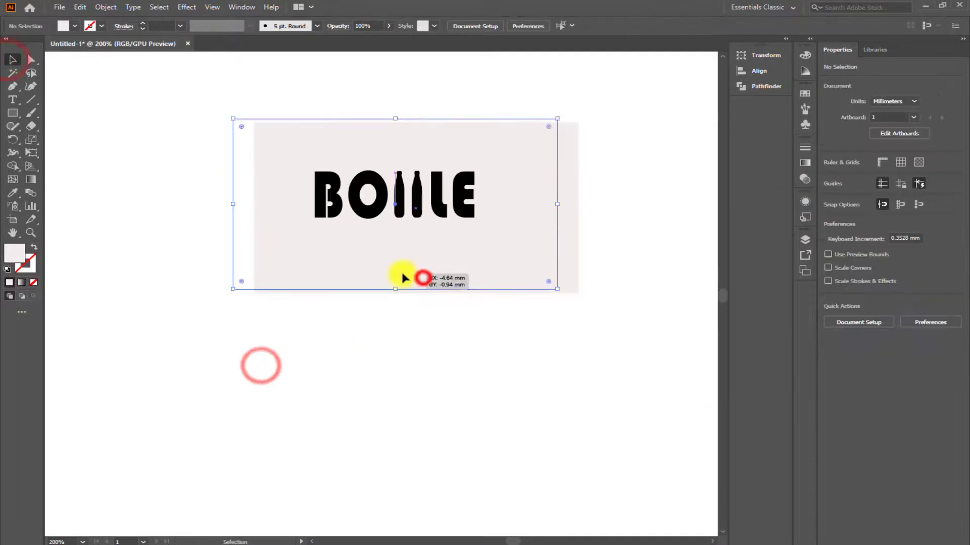
# Move the light grey rectangle below the wordmark, fill the text and both bottles with white, and deselect them.
pyautogui.moveTo(461, 247); pyautogui.dragTo(493, 444)
pyautogui.moveTo(266, 128); pyautogui.dragTo(606, 242)
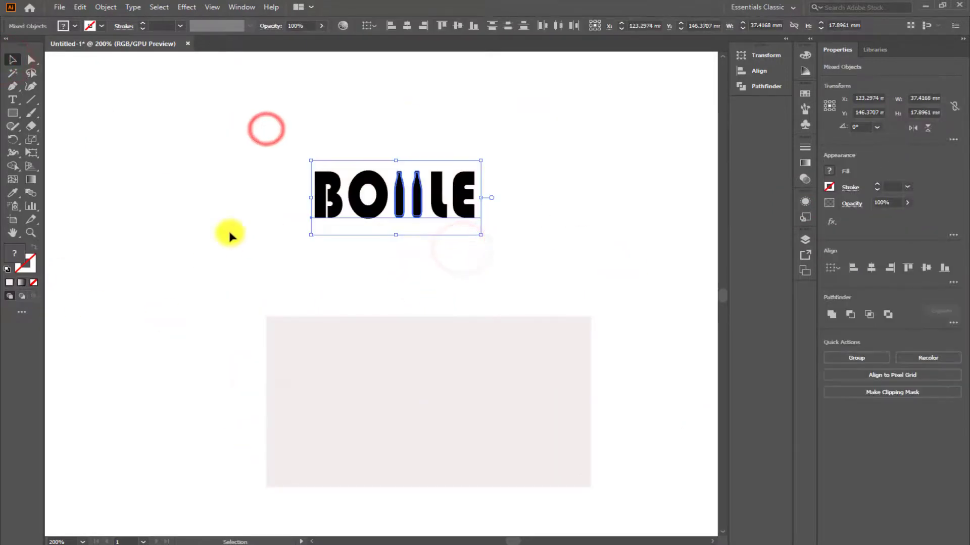
pyautogui.click(829, 175)
pyautogui.click(709, 210)
pyautogui.click(549, 241)
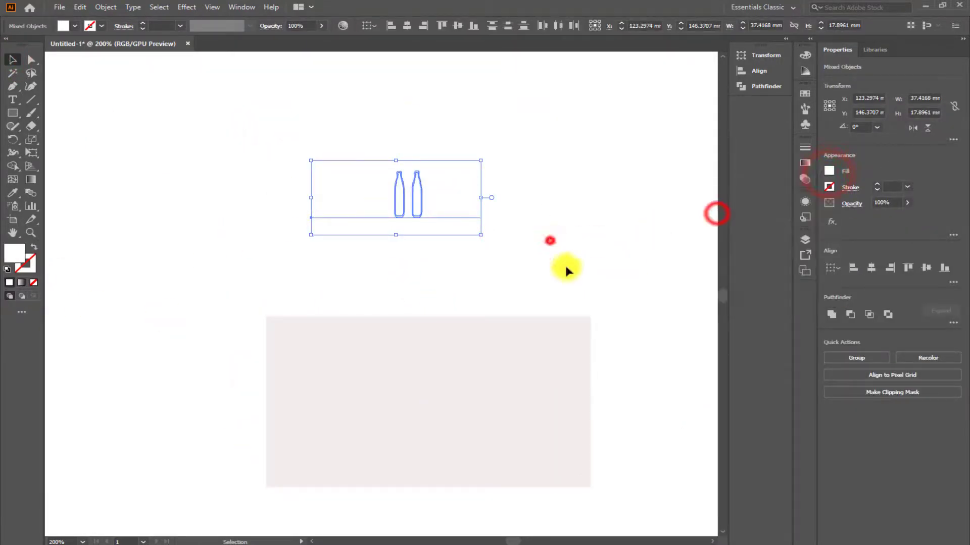
pyautogui.click(566, 266)
# Isolate the light grey rectangle and fill it with the near-black colour 050303.
pyautogui.click(422, 378)
pyautogui.doubleClick(14, 252)
pyautogui.click(590, 313)
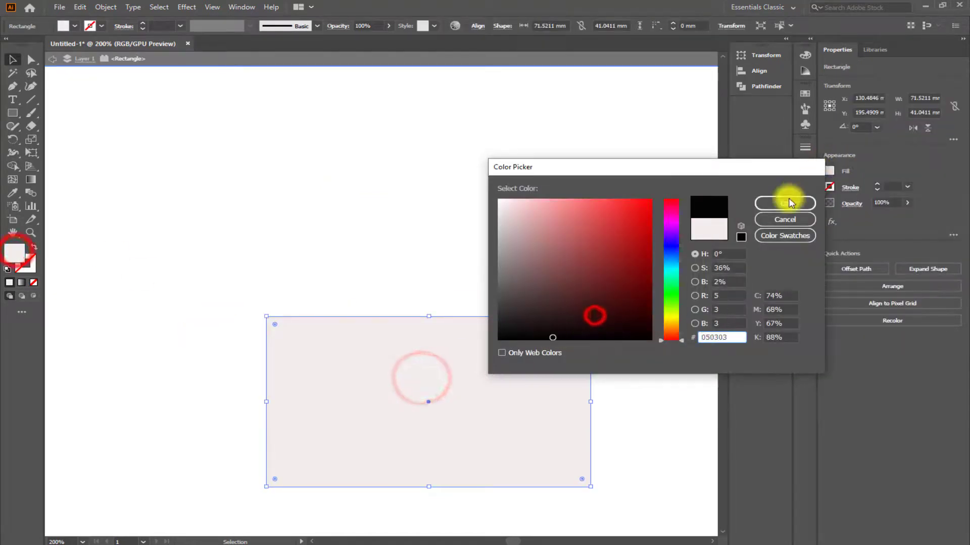
pyautogui.click(786, 202)
# Move the black rectangle up over the white wordmark, send it to the back, and adjust its position around the lettering.
pyautogui.moveTo(522, 437); pyautogui.dragTo(515, 261)
pyautogui.rightClick(553, 276)
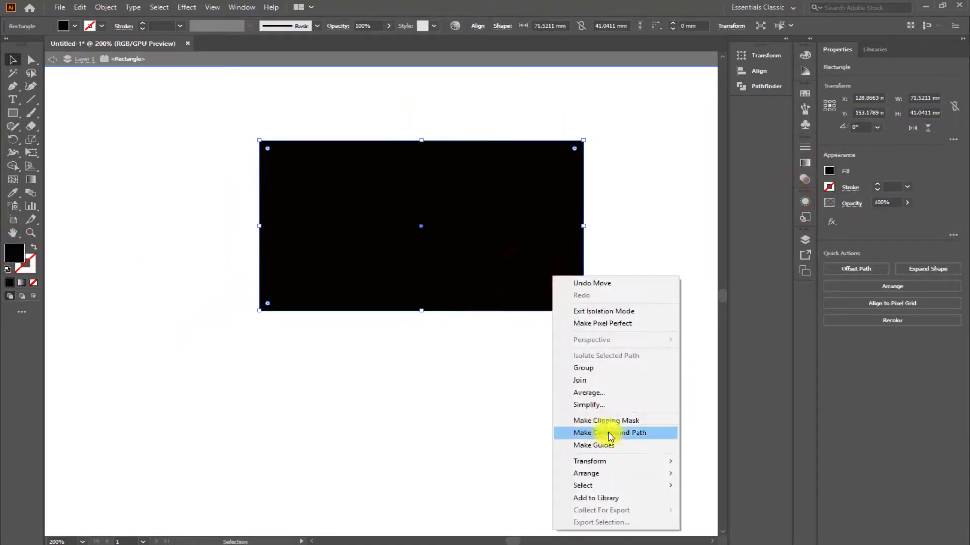
pyautogui.moveTo(606, 473)
pyautogui.click(742, 509)
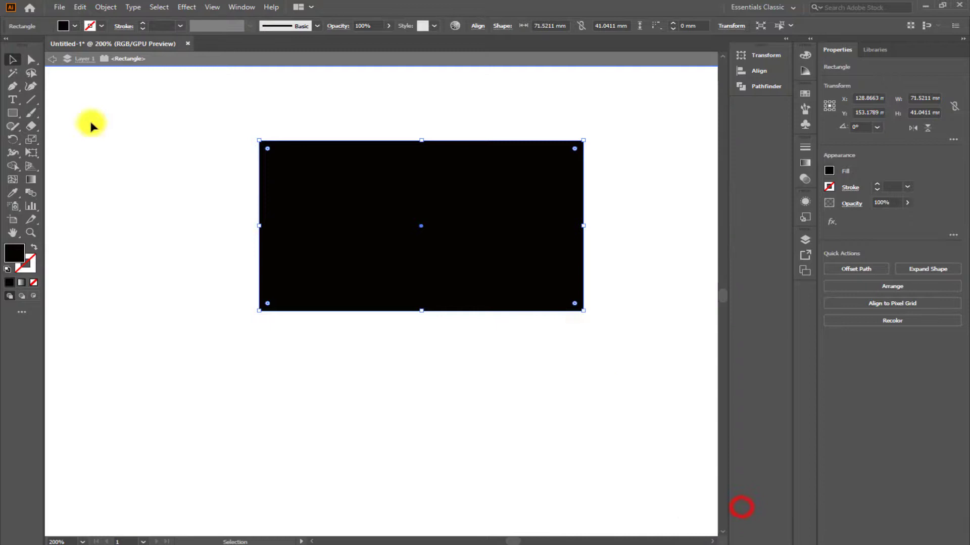
pyautogui.click(56, 60)
pyautogui.moveTo(491, 296); pyautogui.dragTo(469, 281)
pyautogui.click(495, 352)
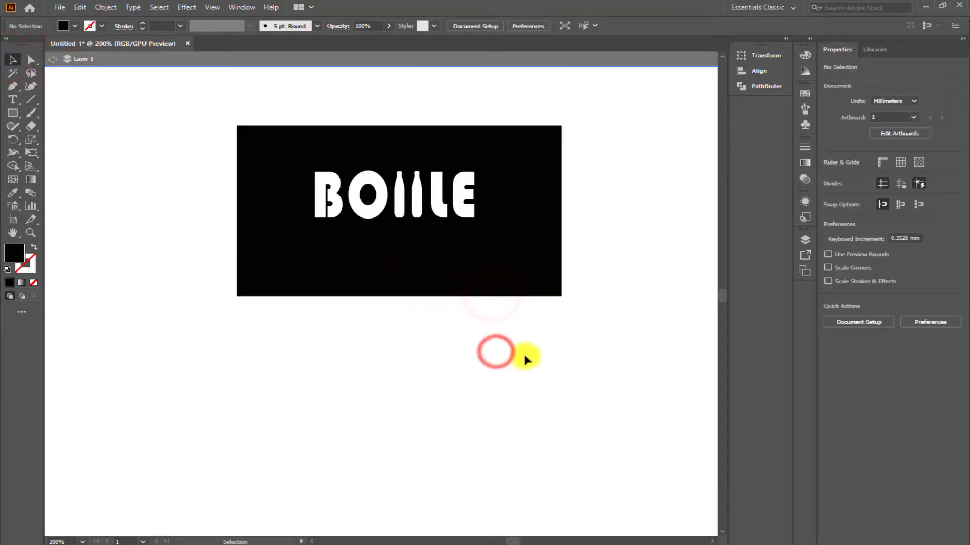
# Exit isolation mode, enlarge the rectangle and wordmark together to about 181 × 104 mm, and position them on the upper part of the artboard.
pyautogui.click(54, 57)
pyautogui.scroll(-3, 495, 352)
pyautogui.scroll(1, 504, 309)
pyautogui.moveTo(259, 219); pyautogui.dragTo(657, 408)
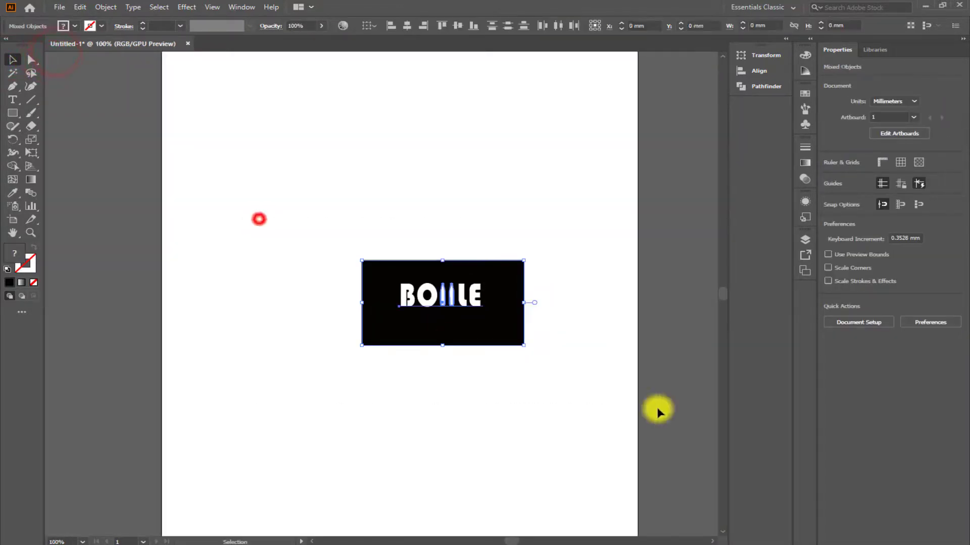
pyautogui.moveTo(523, 346); pyautogui.dragTo(608, 381)
pyautogui.moveTo(671, 108); pyautogui.dragTo(621, 130)
pyautogui.click(495, 385)
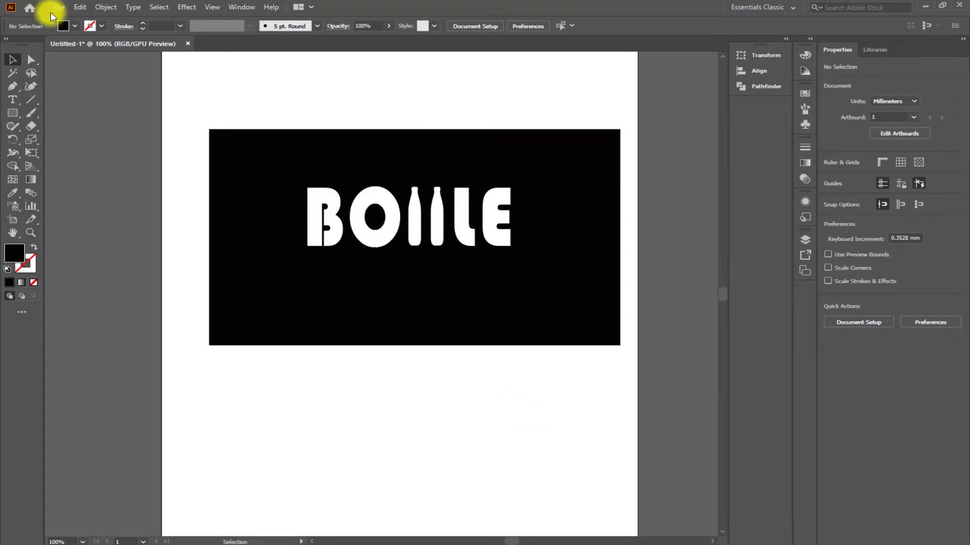
pyautogui.moveTo(198, 101); pyautogui.dragTo(633, 384)
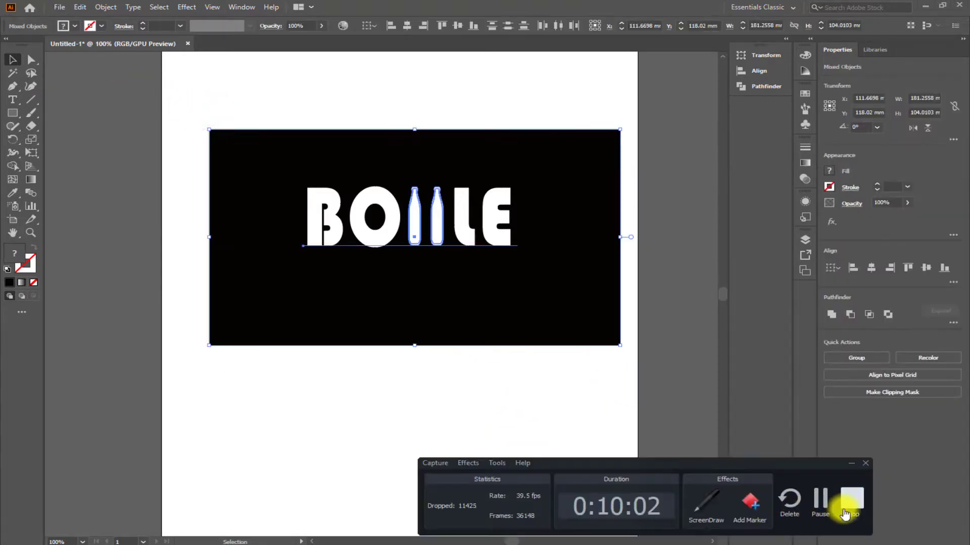